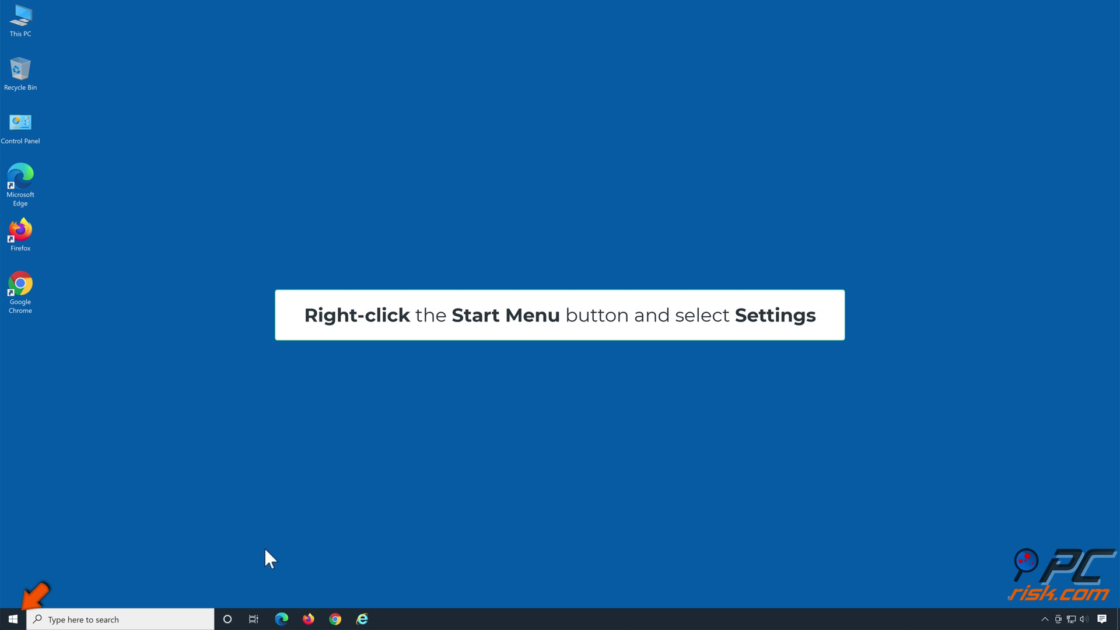
Open Settings > Update & Security > Troubleshoot > Additional troubleshooters and expand the Windows Update entry
right_click(23, 614)
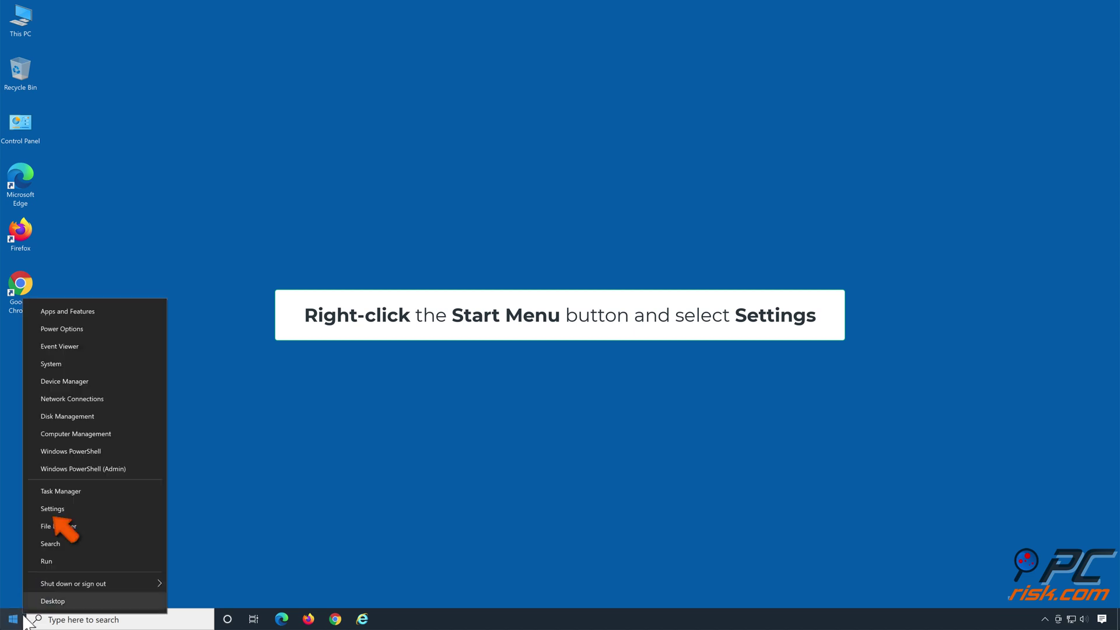
left_click(65, 508)
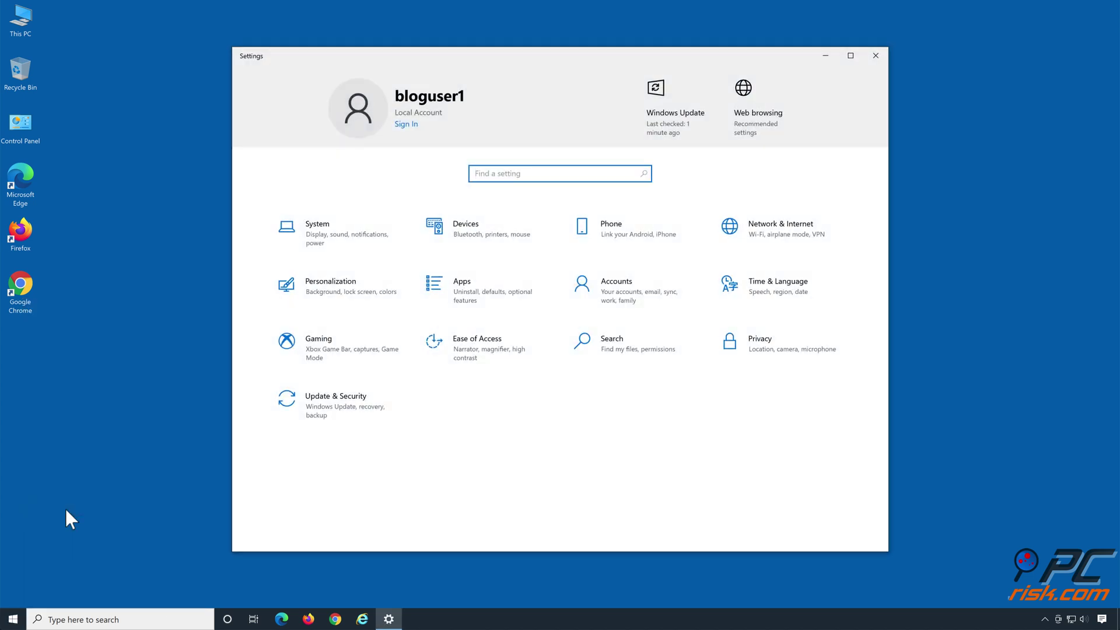
left_click(336, 414)
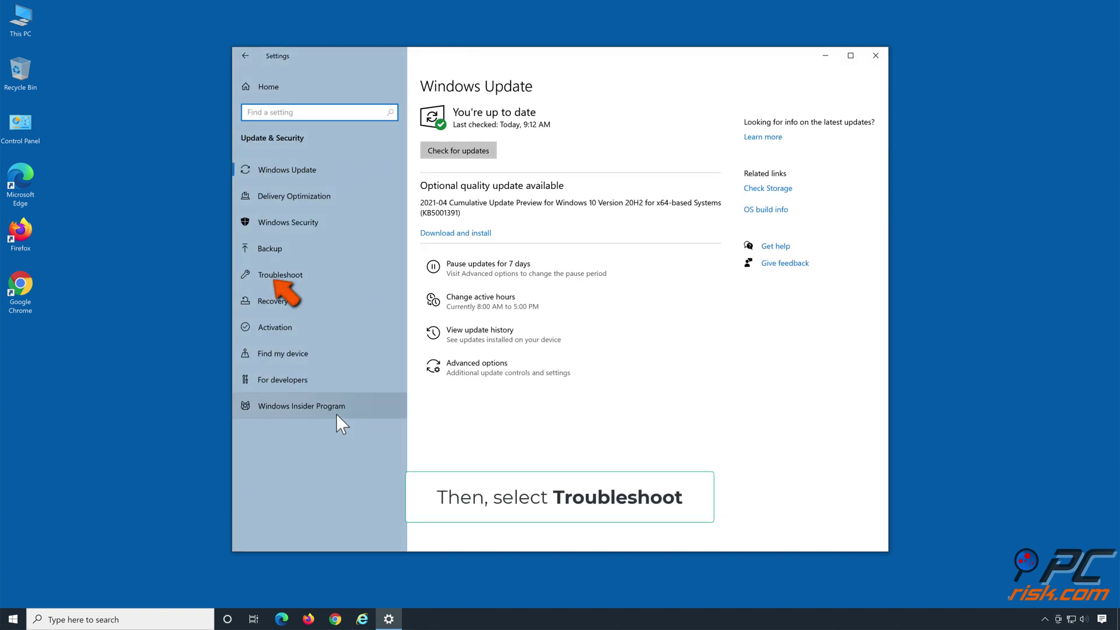
left_click(336, 278)
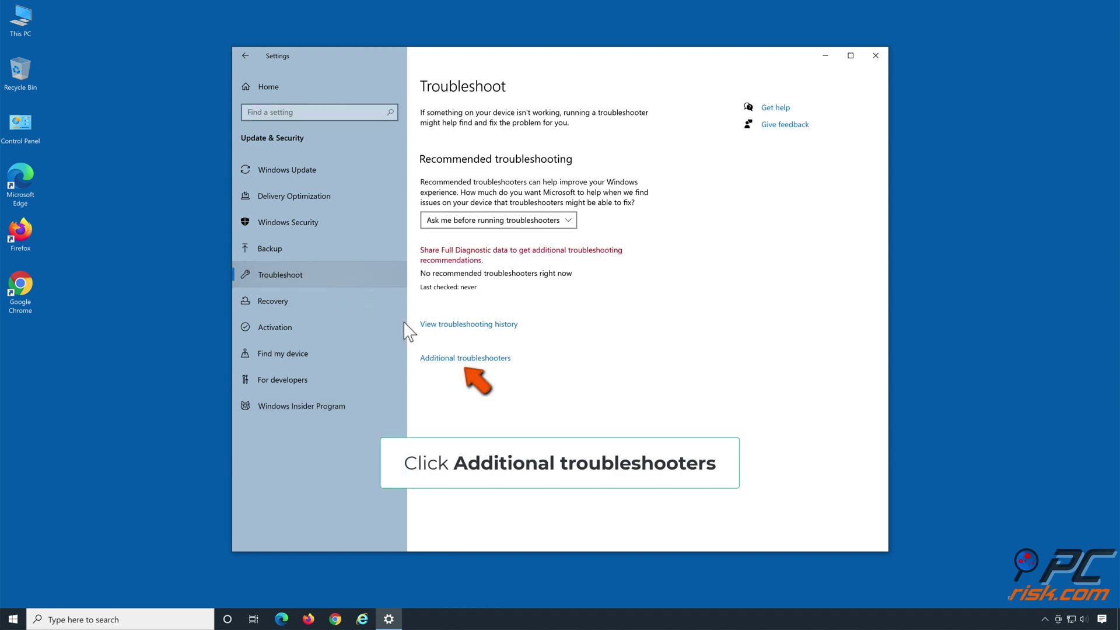
left_click(462, 359)
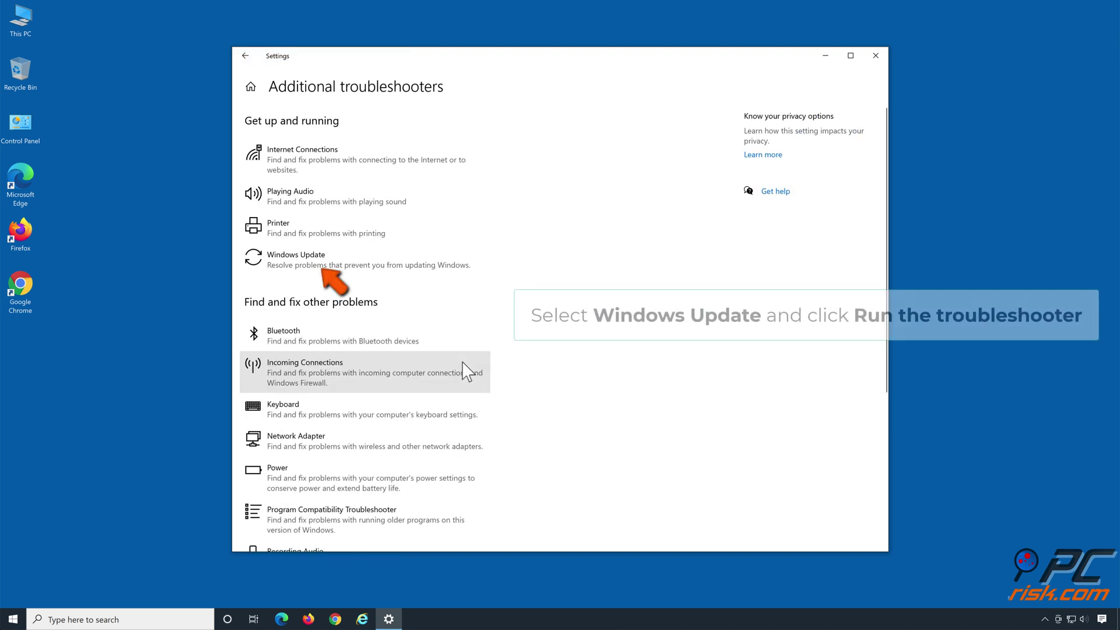
left_click(326, 265)
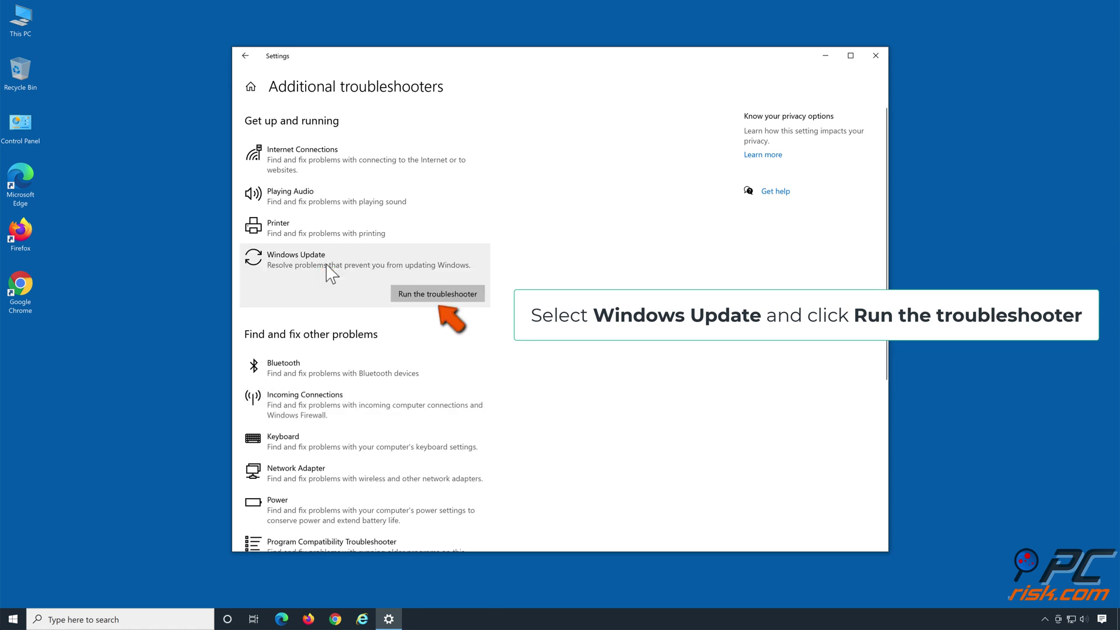
Run the Windows Update troubleshooter, close it once no problems are found, and close Settings
left_click(428, 298)
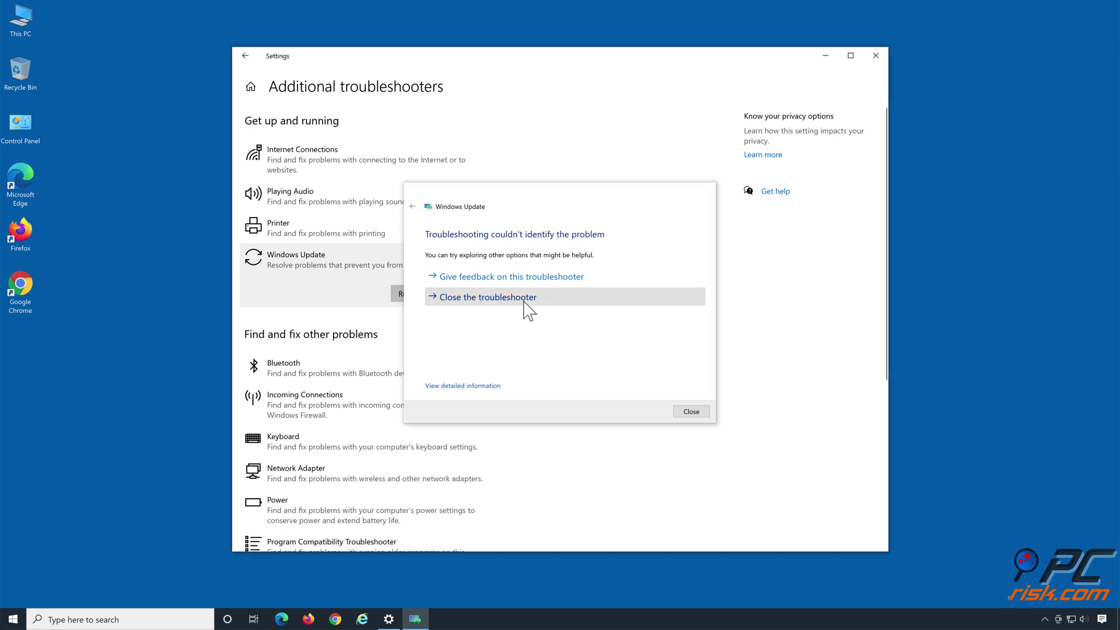
left_click(523, 299)
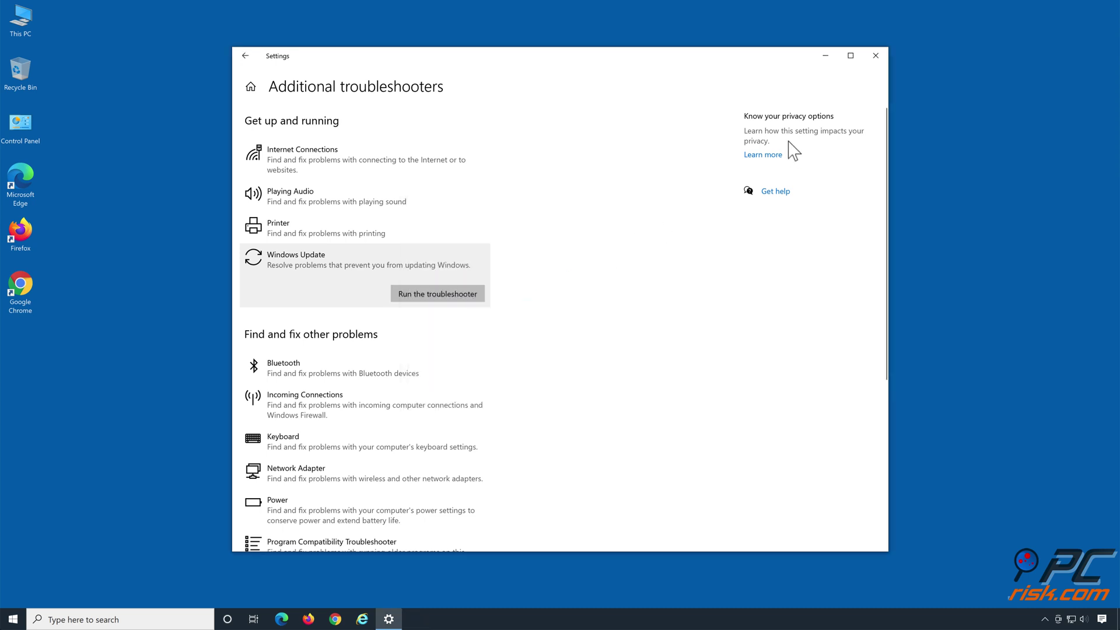
left_click(878, 57)
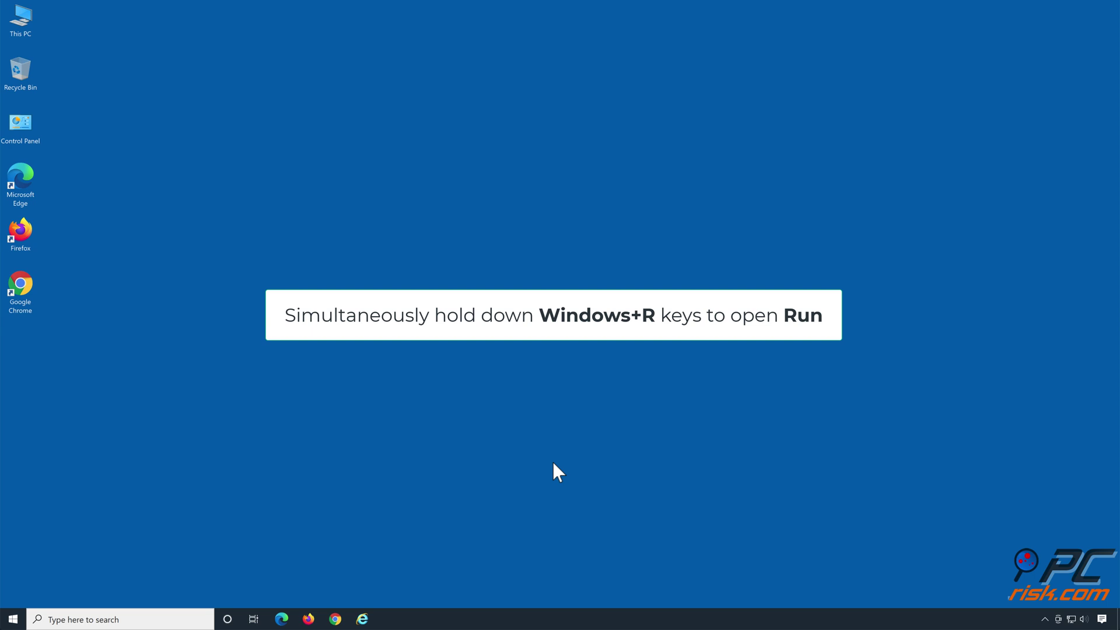
Open an administrator Command Prompt by running cmd from the Run box
key("super+r")
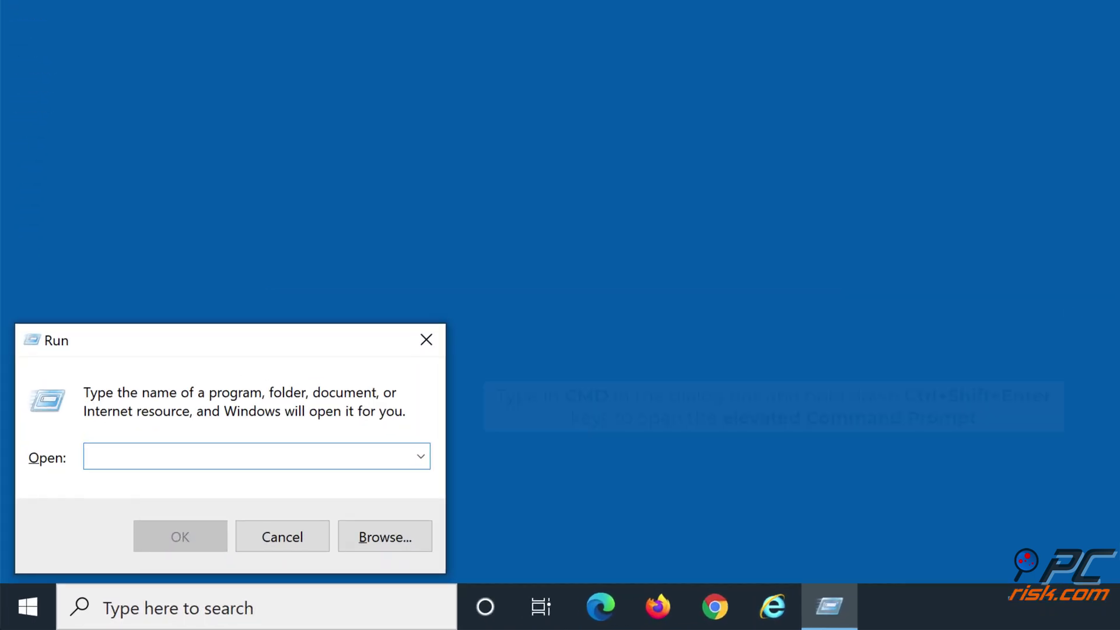
type("cmd")
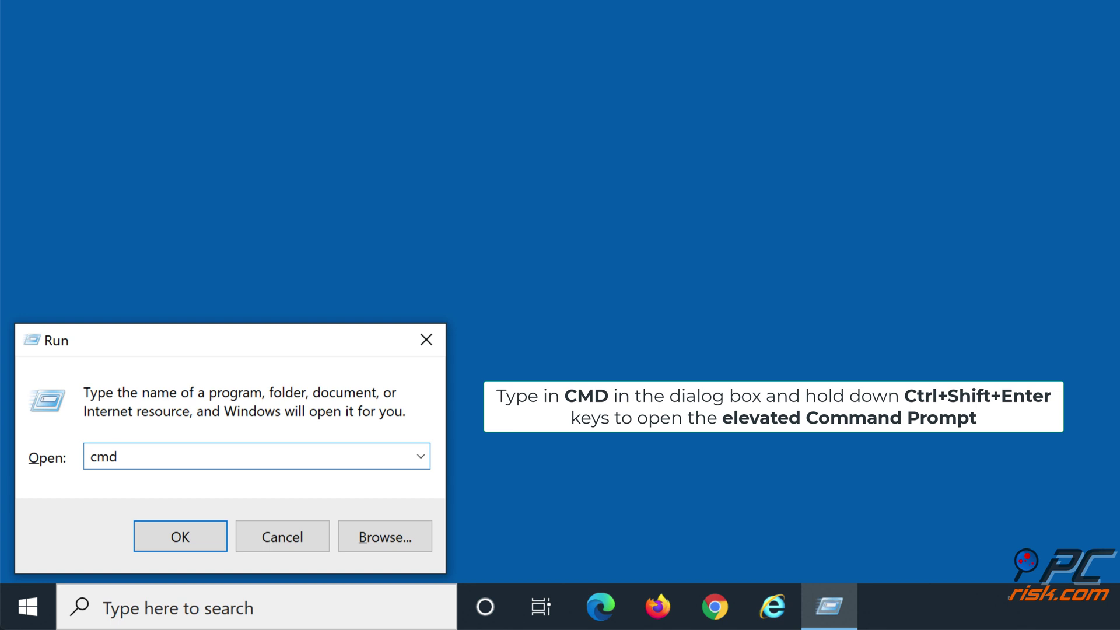
key("ctrl+shift+Return")
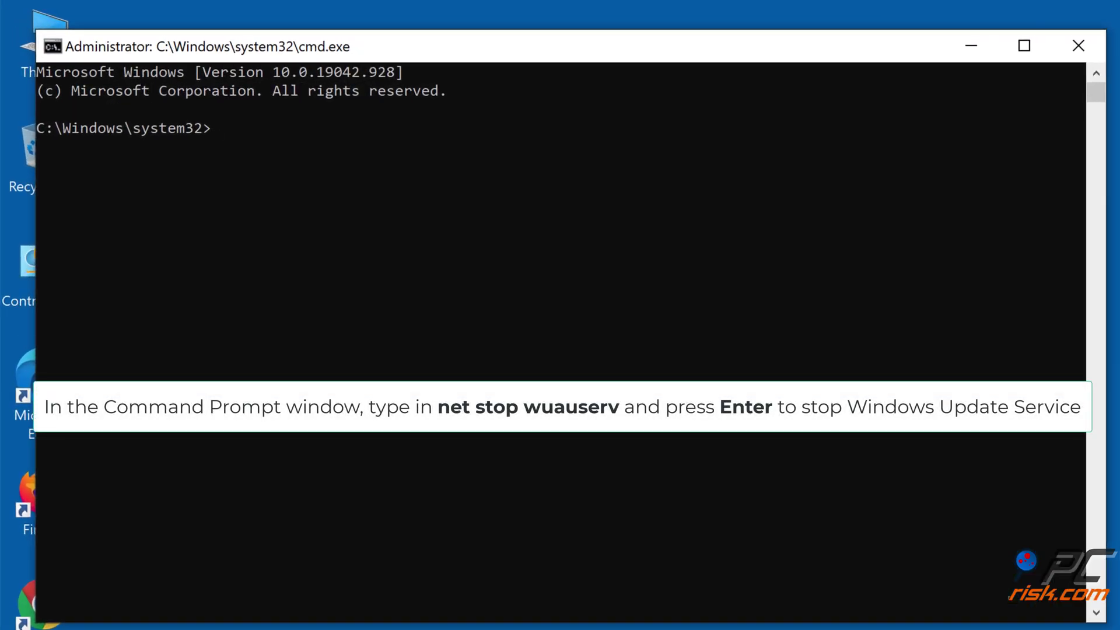
Stop wuauserv, delete %systemroot%\softwaredistribution, restart wuauserv, then close Command Prompt
type("net stop wuauserv")
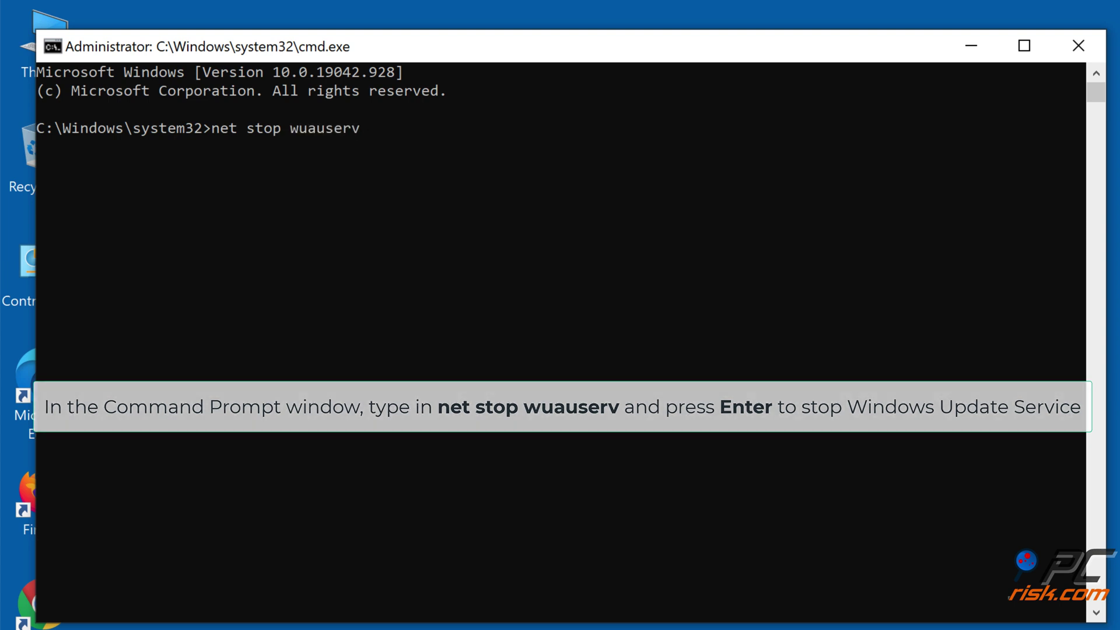
key("Return")
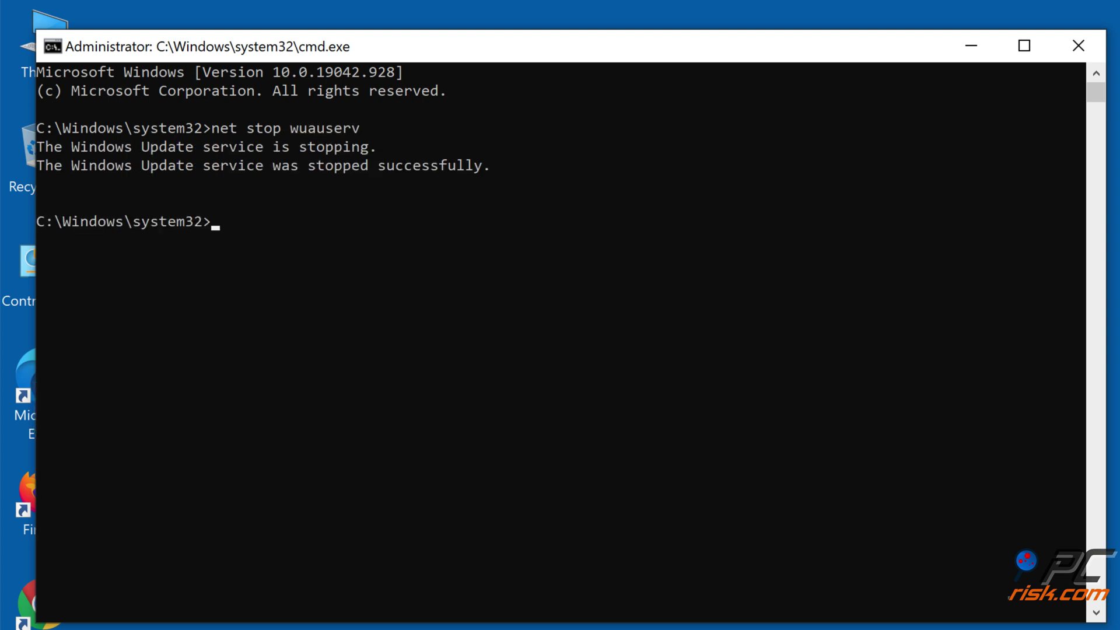
type("rd /s")
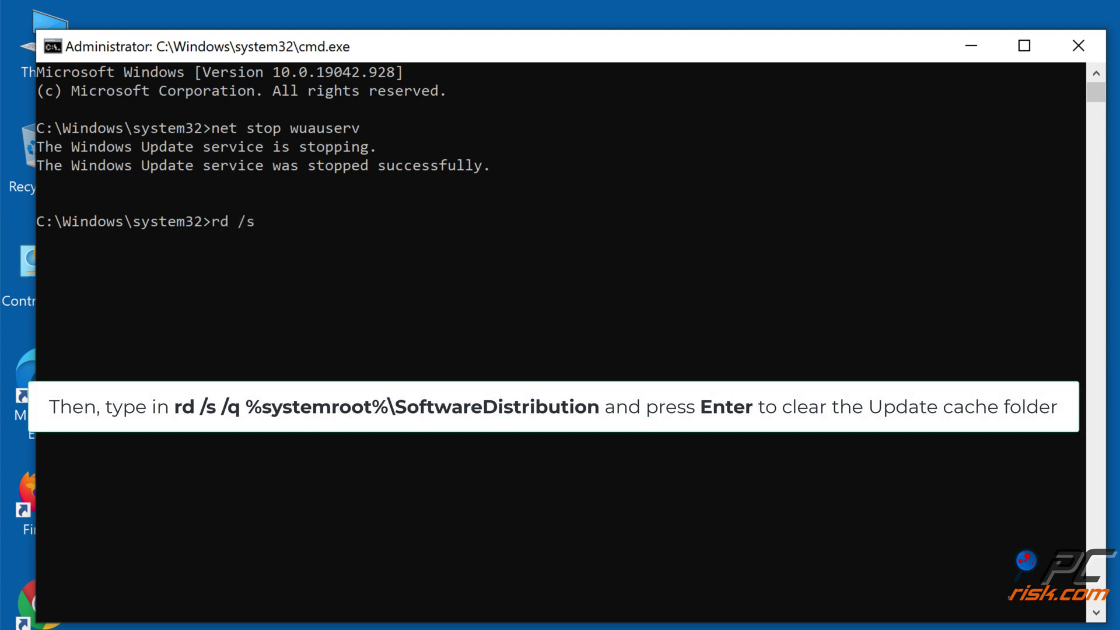
type(" /q %systemroot%")
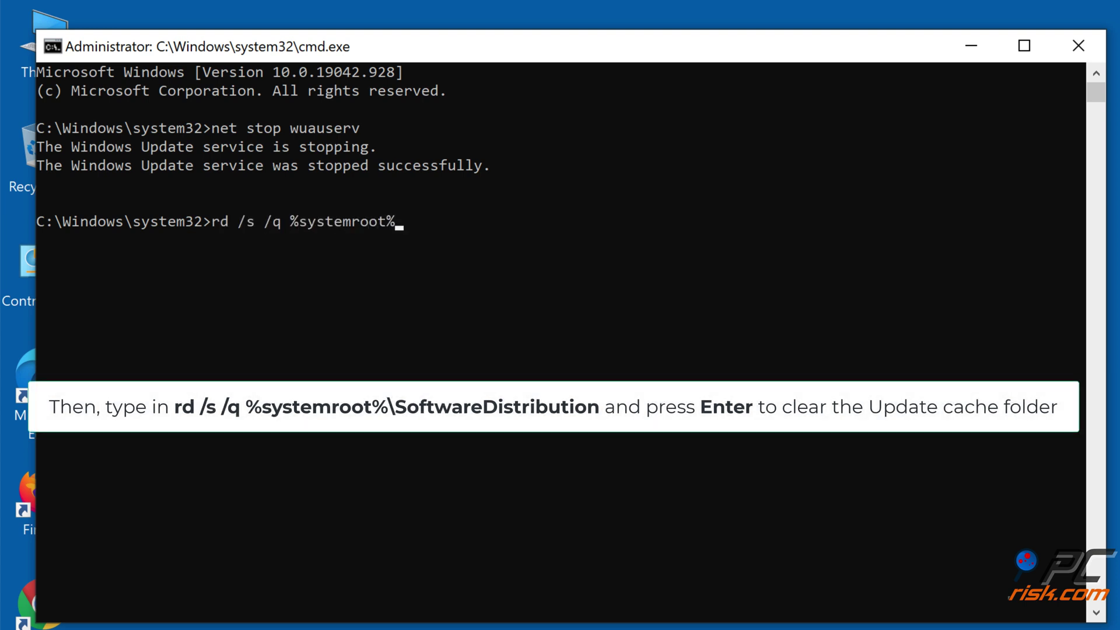
type("\\softwaredistribution")
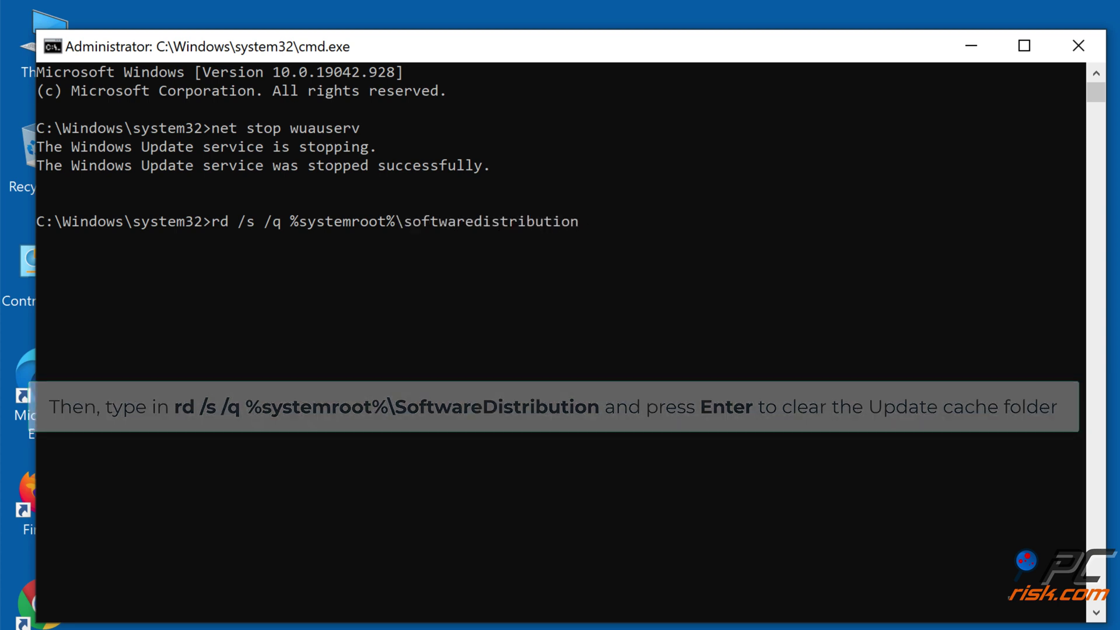
key("Return")
type("n")
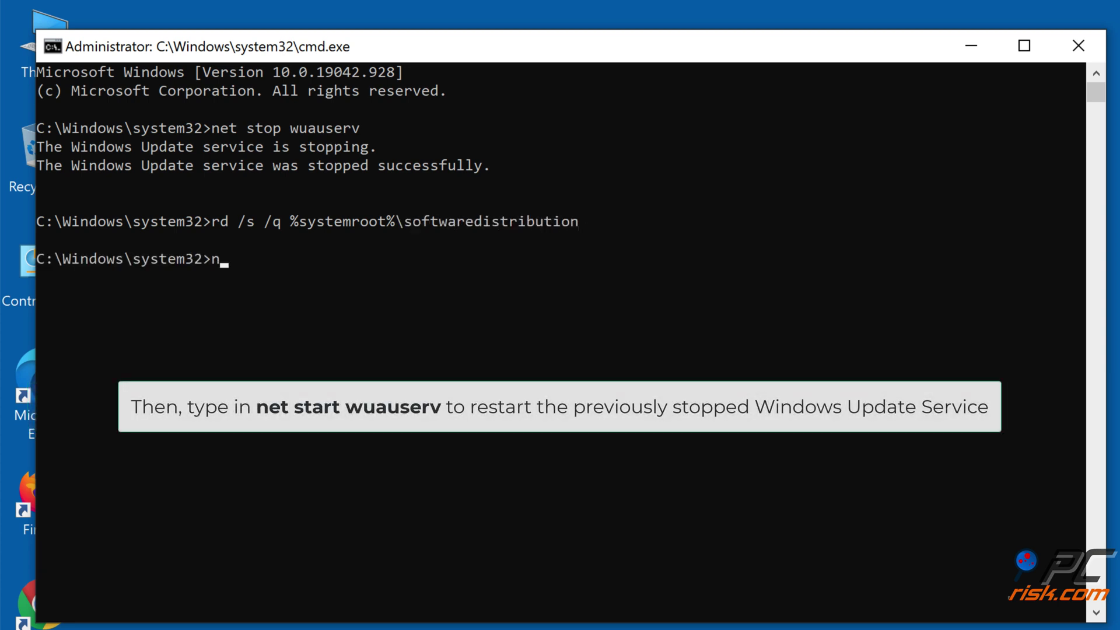
type("et start")
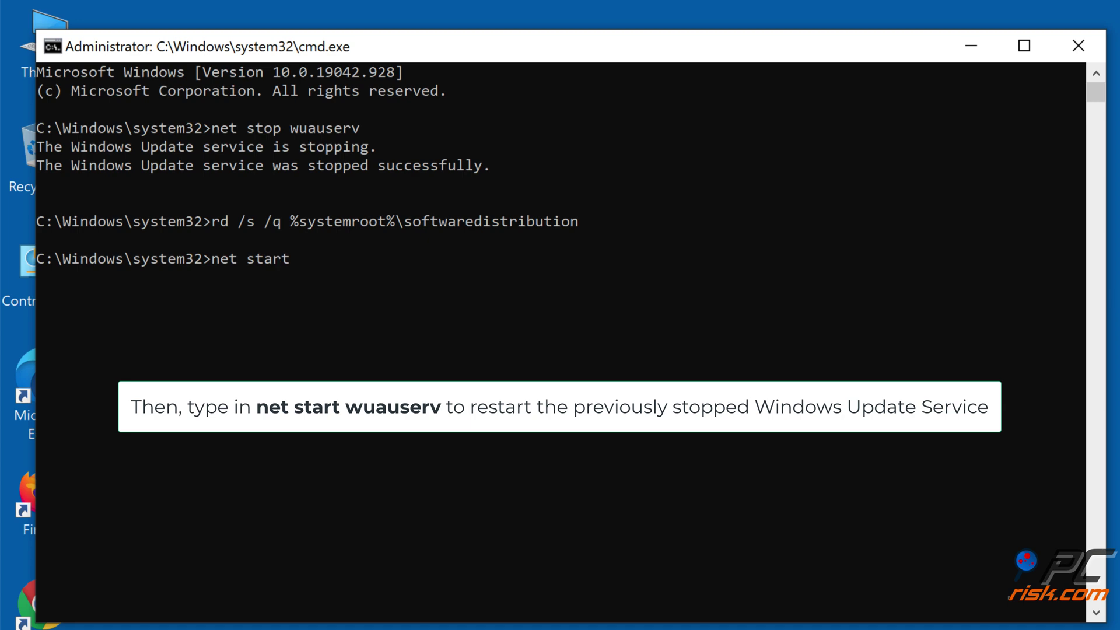
type(" wuauserv")
key("Return")
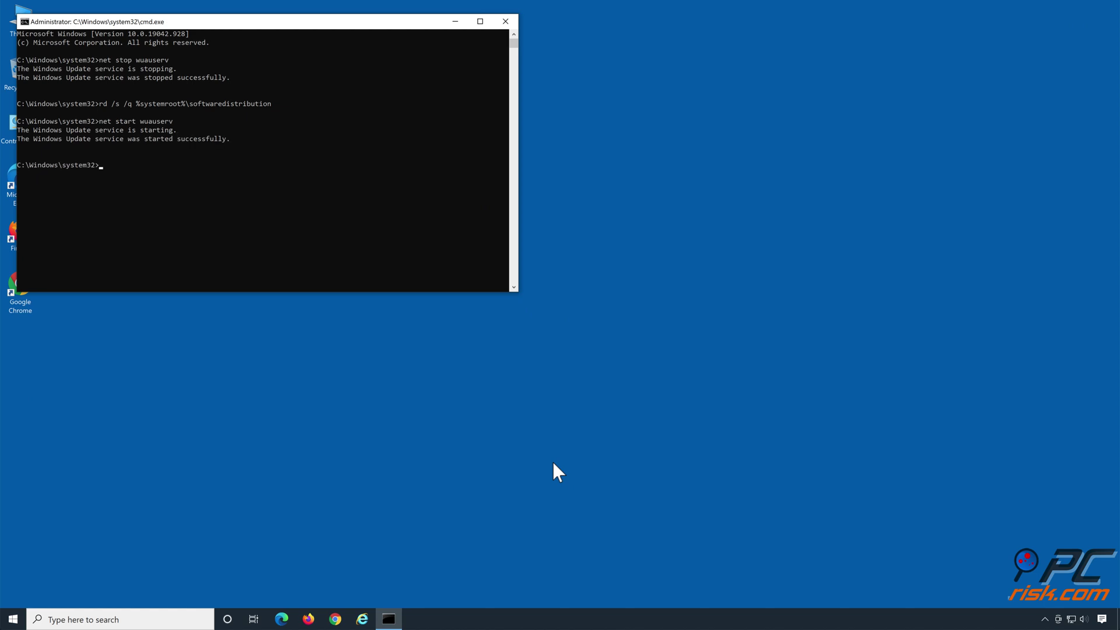
left_click(553, 464)
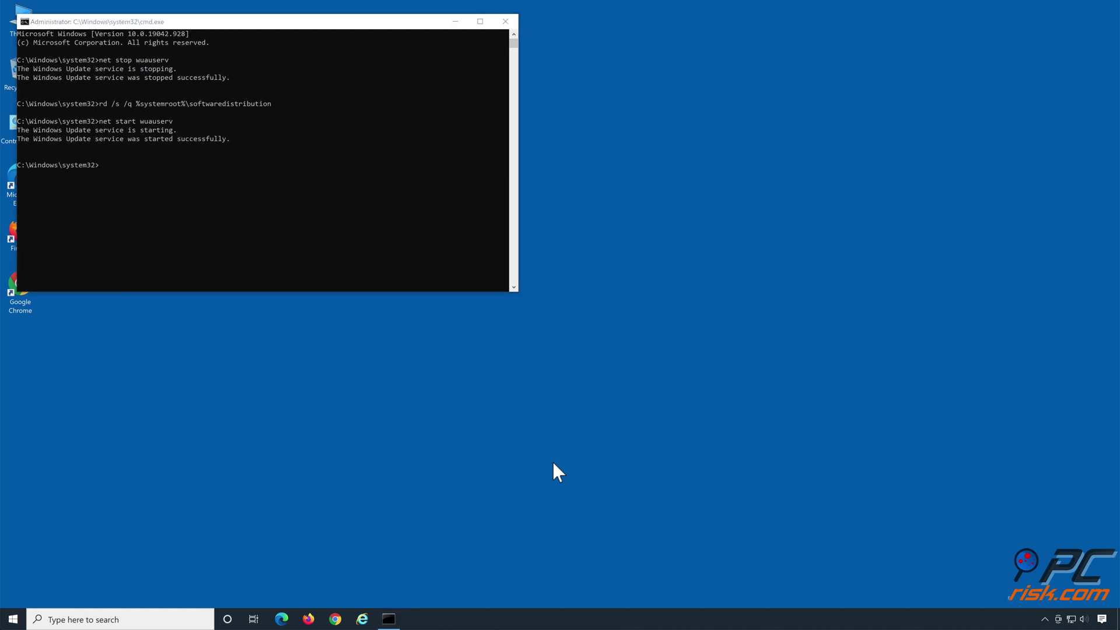
left_click(505, 21)
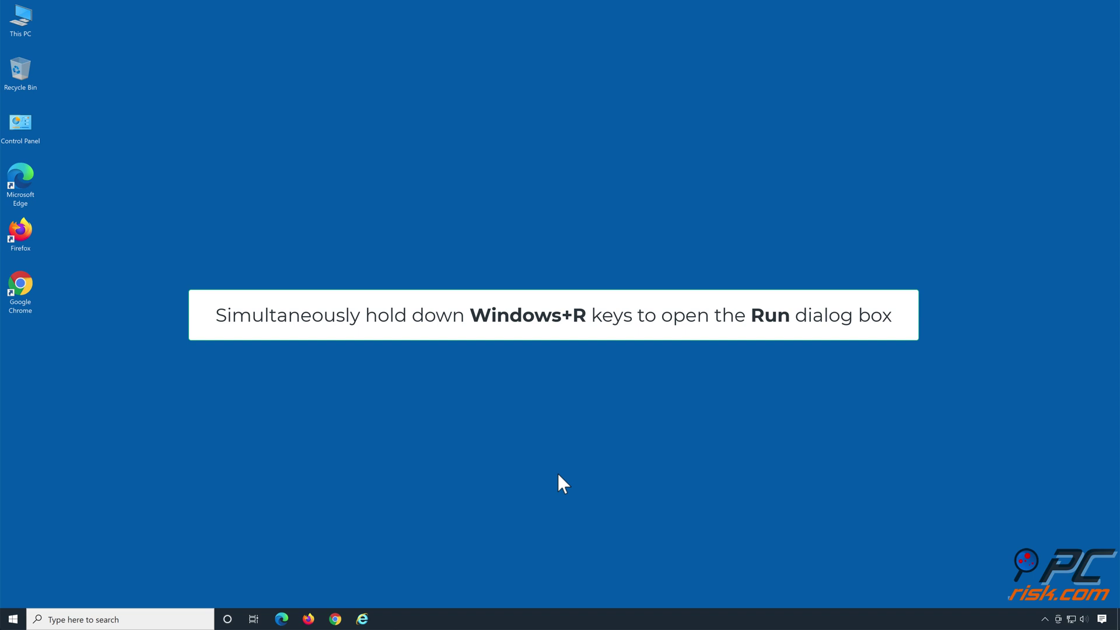
Run sfc /scannow in an administrator Command Prompt, which finds no integrity violations, then close it
key("super+r")
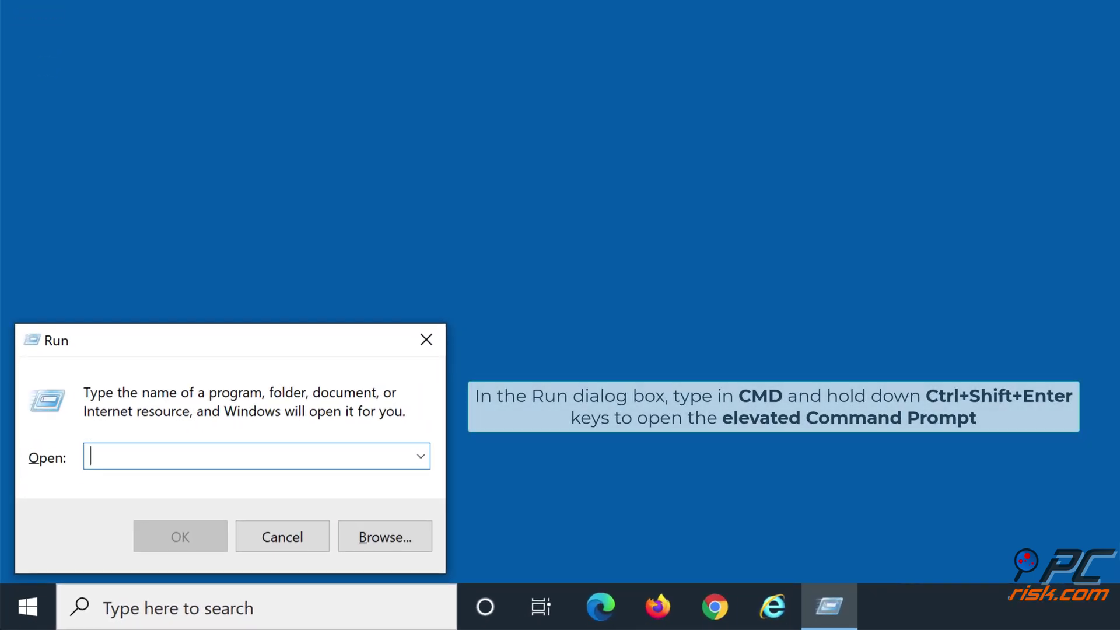
type("cmd")
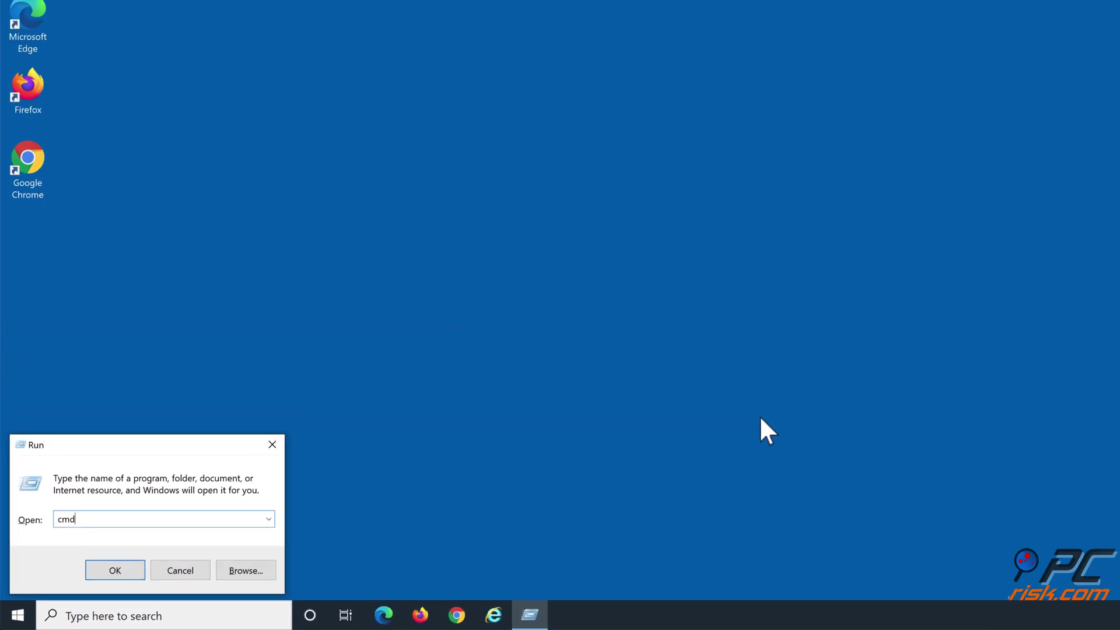
key("ctrl+shift+Return")
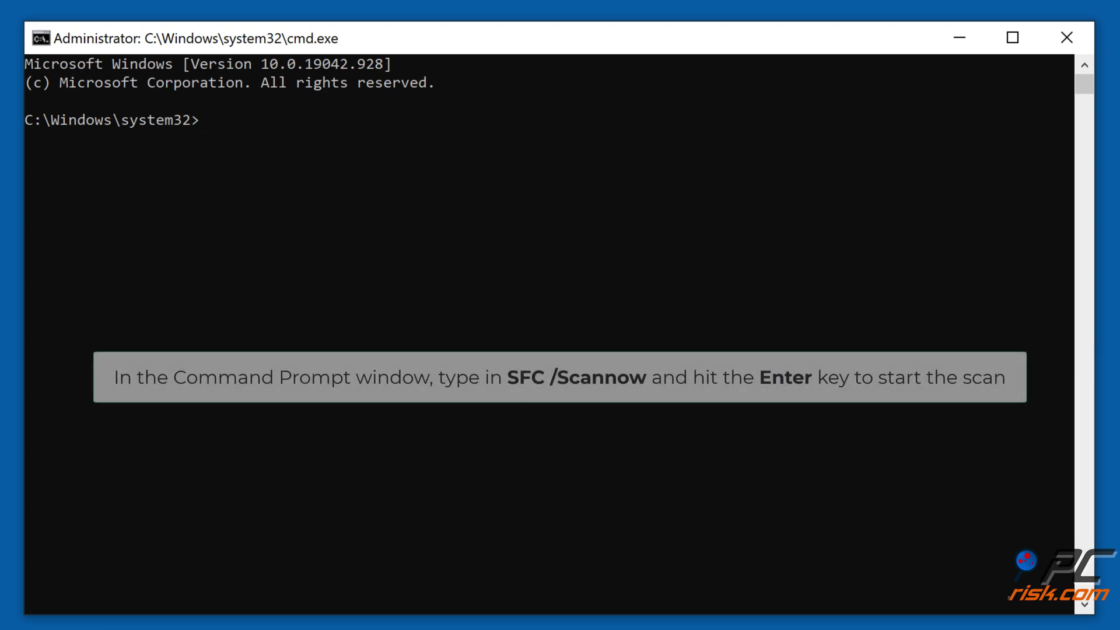
type("sfc")
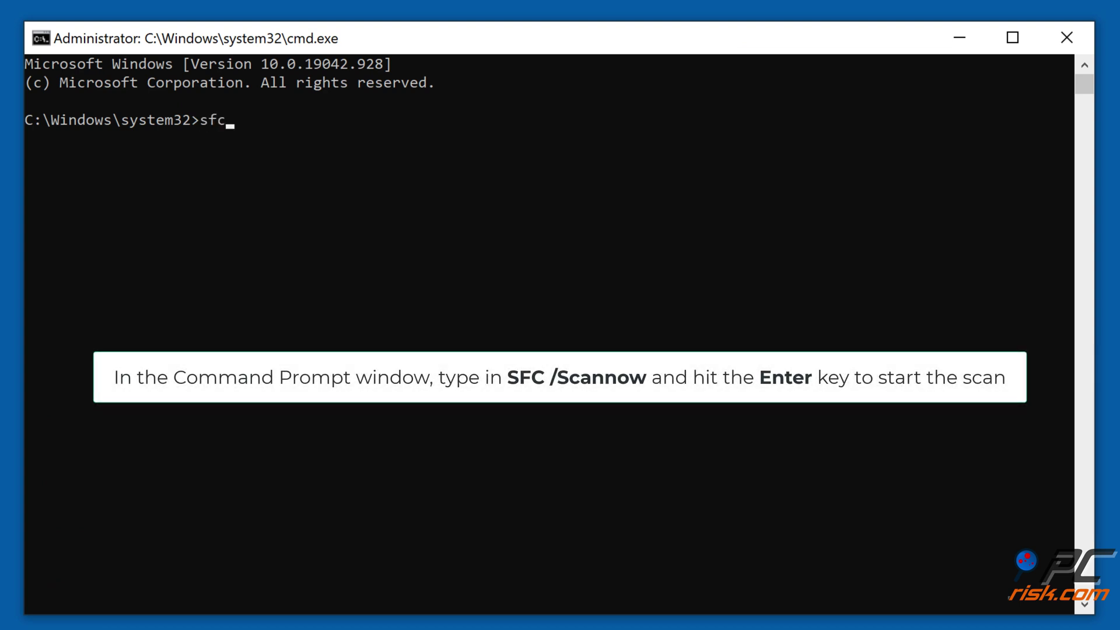
type(" /scannow")
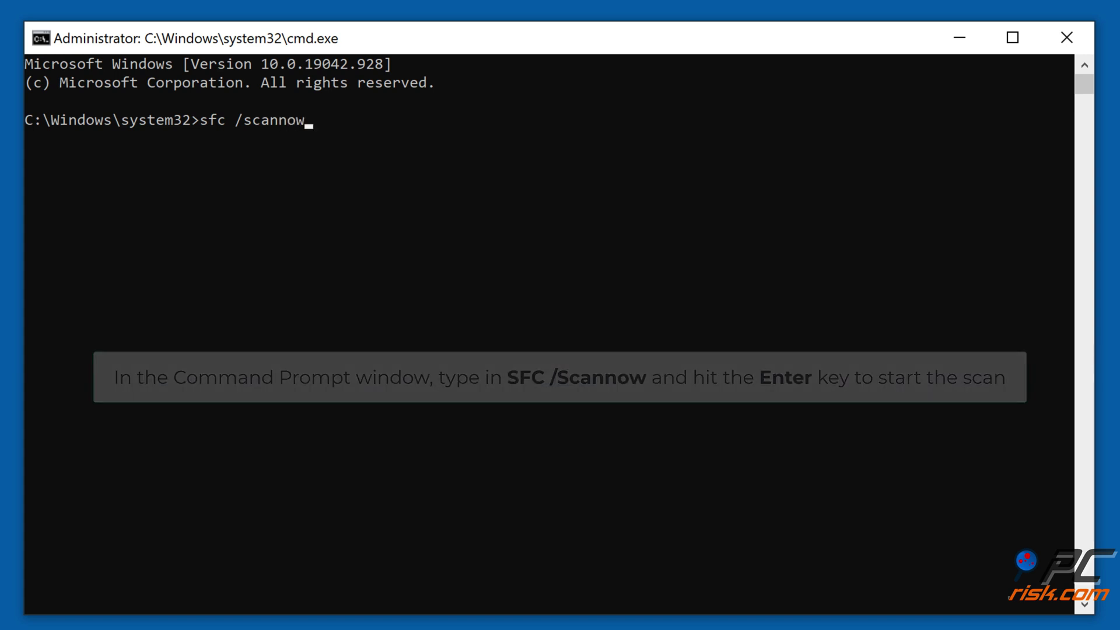
key("Return")
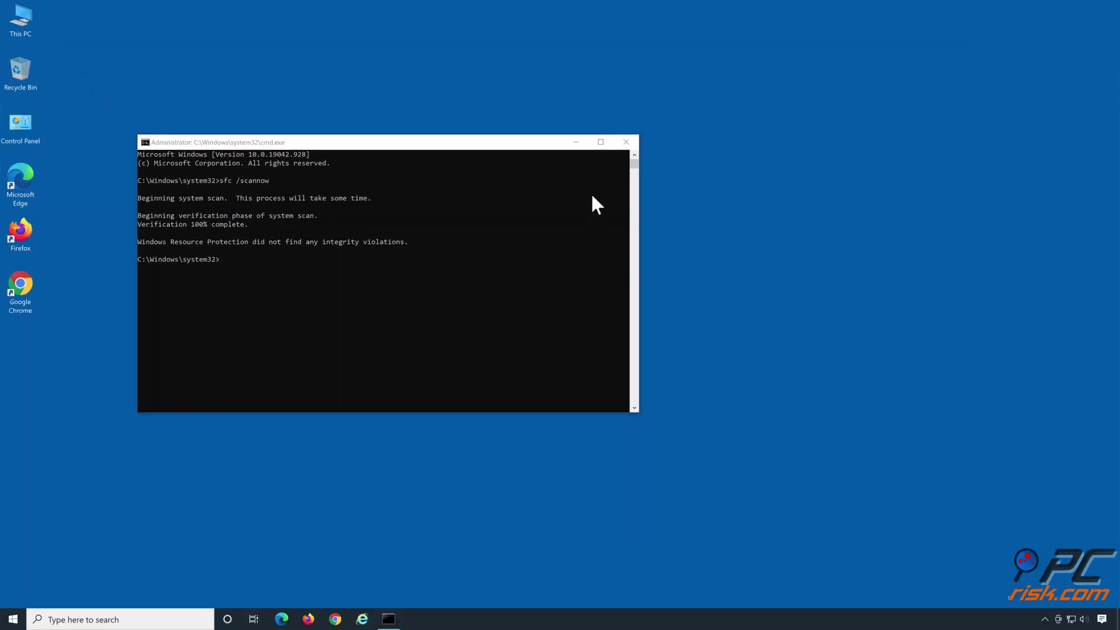
left_click(630, 146)
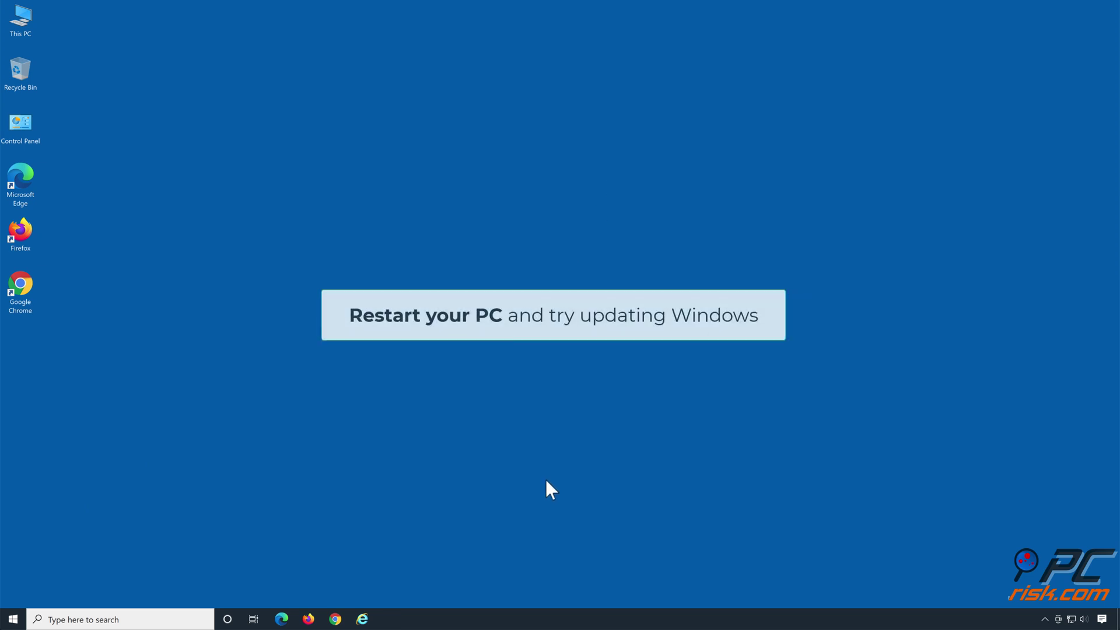
Restart the computer from the Start menu's Power options
left_click(14, 617)
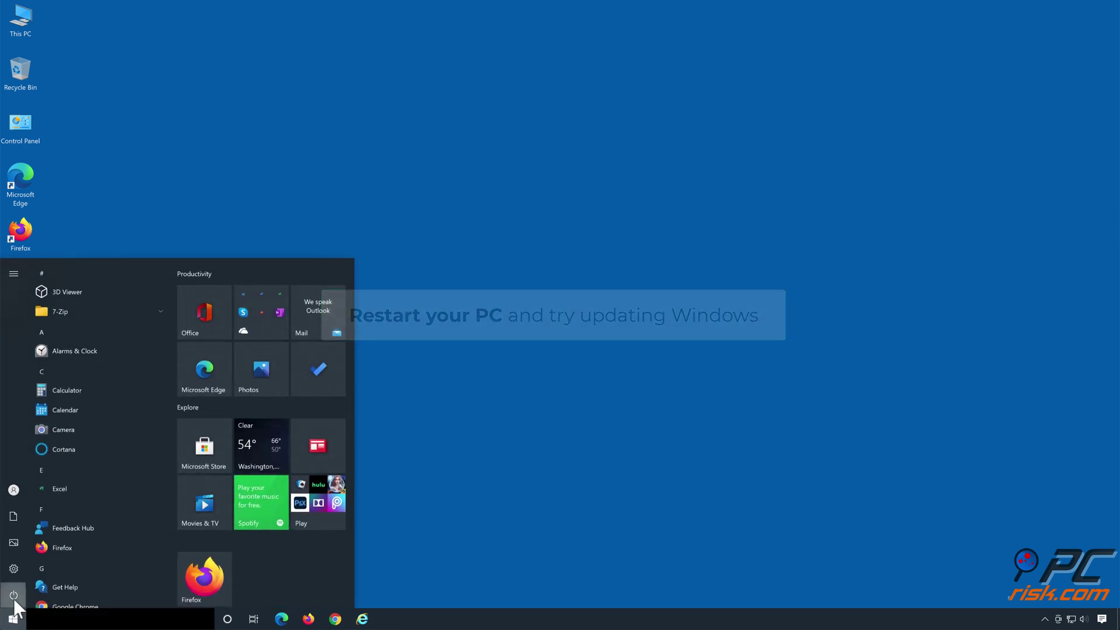
left_click(14, 595)
left_click(25, 568)
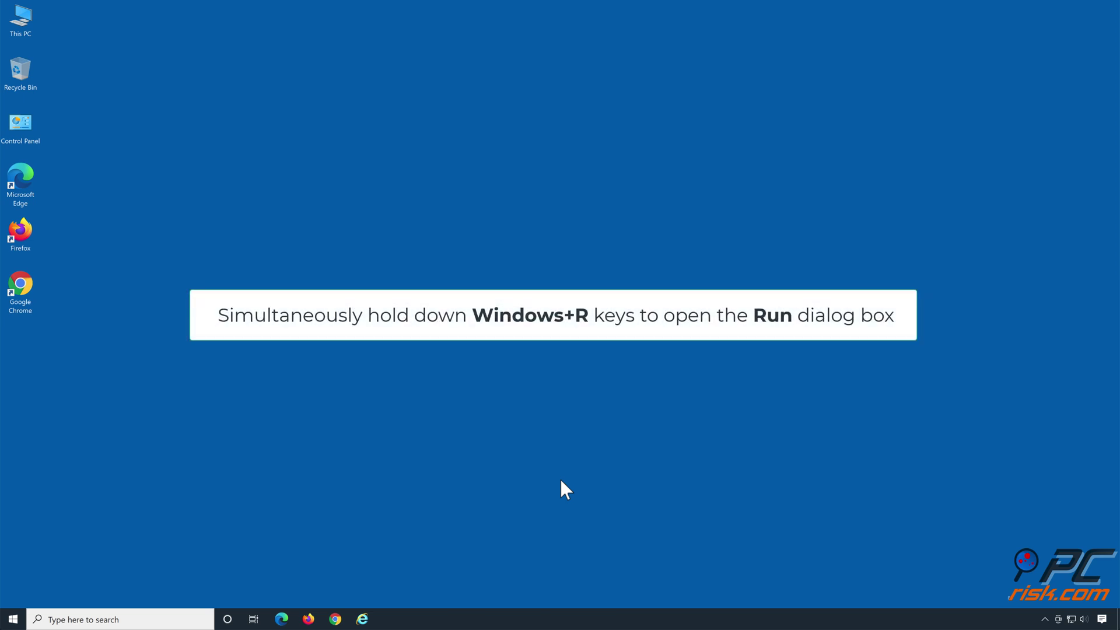
Launch cmd from the Run box as administrator, landing at the system32 prompt
key("super+r")
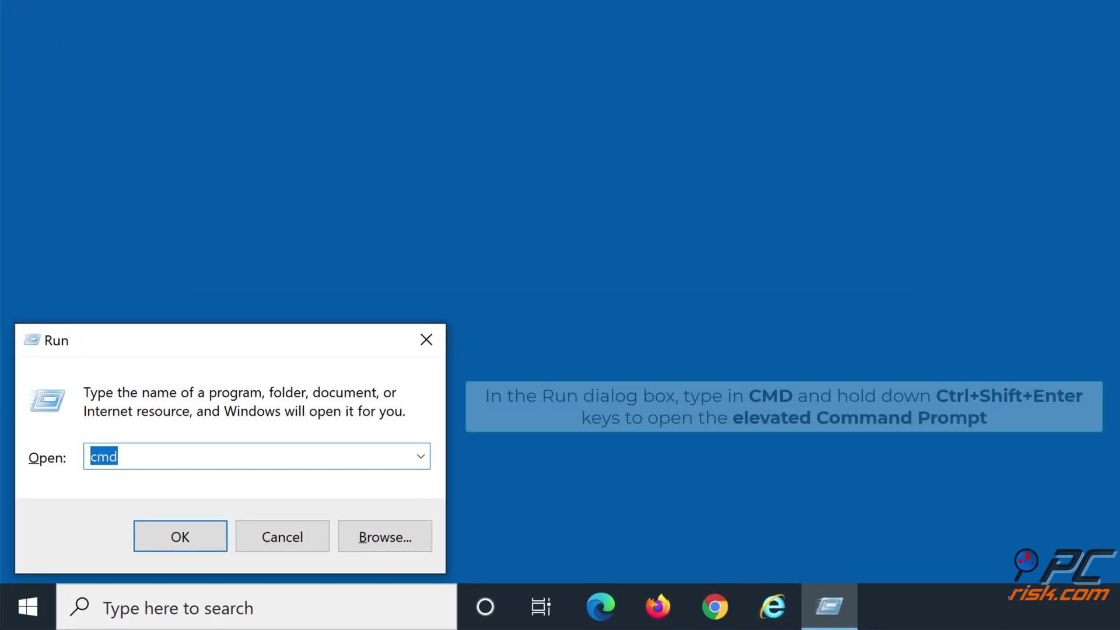
type("cmd")
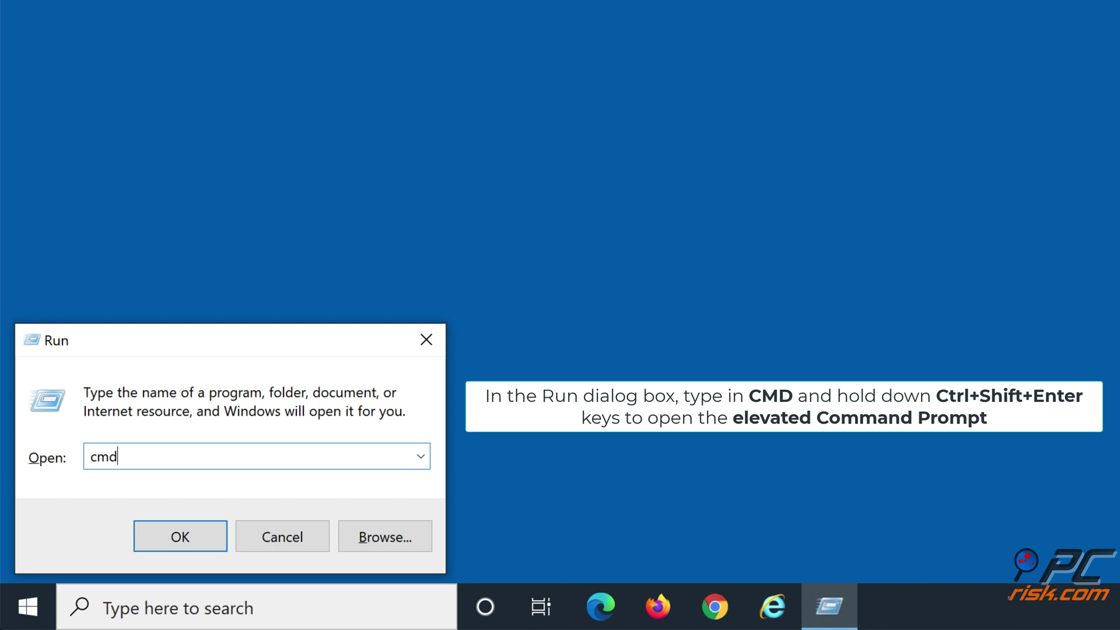
key("ctrl+shift+Return")
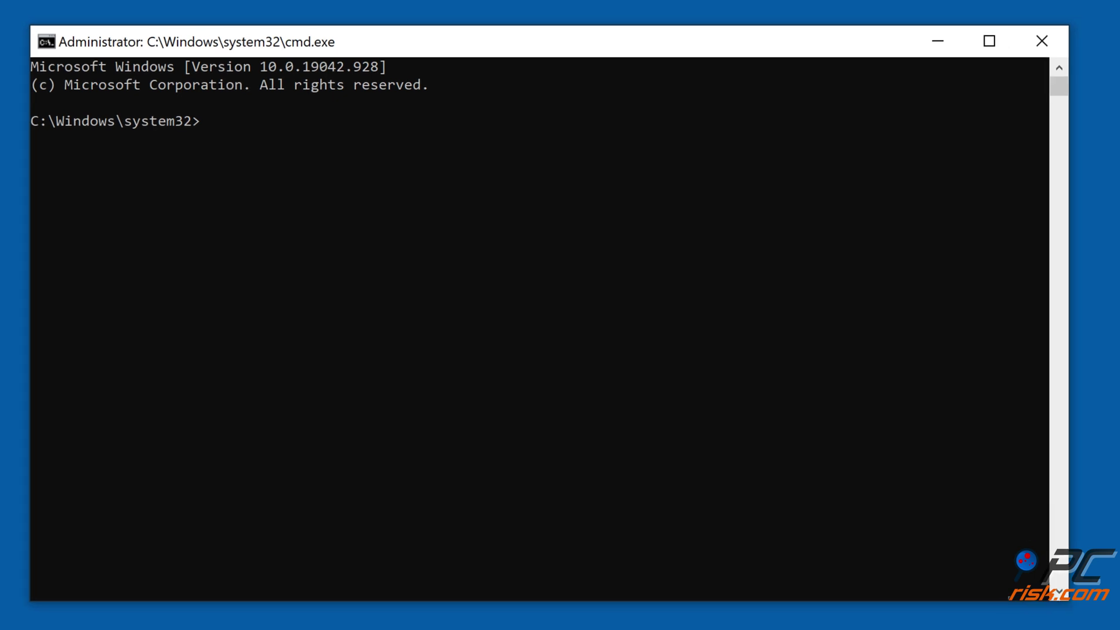
Run dism /online /cleanup-image /scanhealth, then /restorehealth; both complete successfully
type("di")
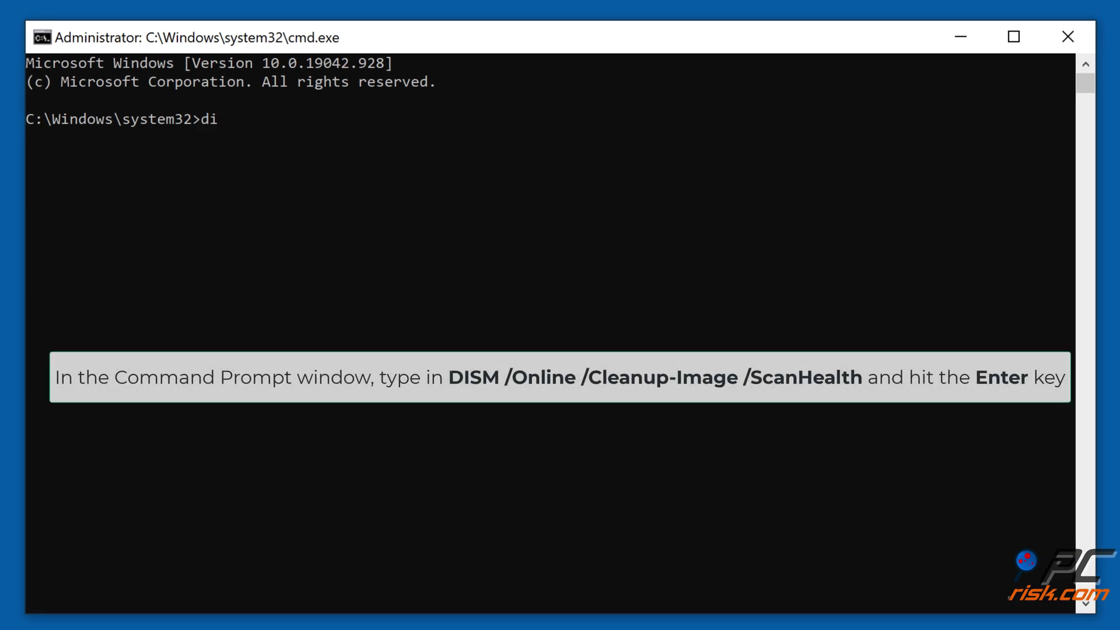
type("sm /online /")
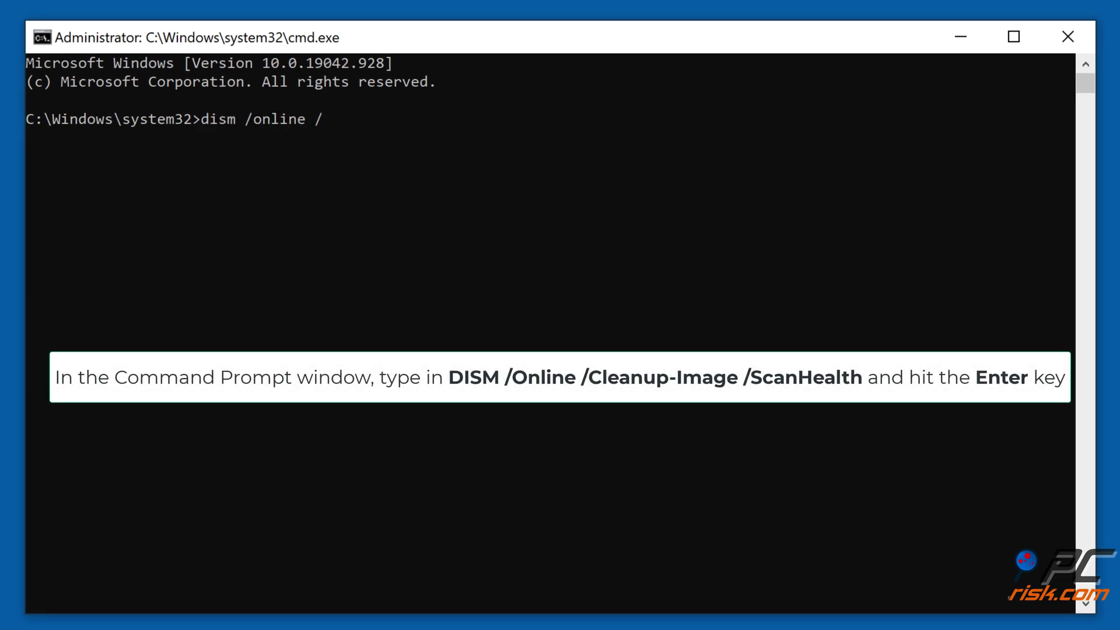
type("cleanup-ima")
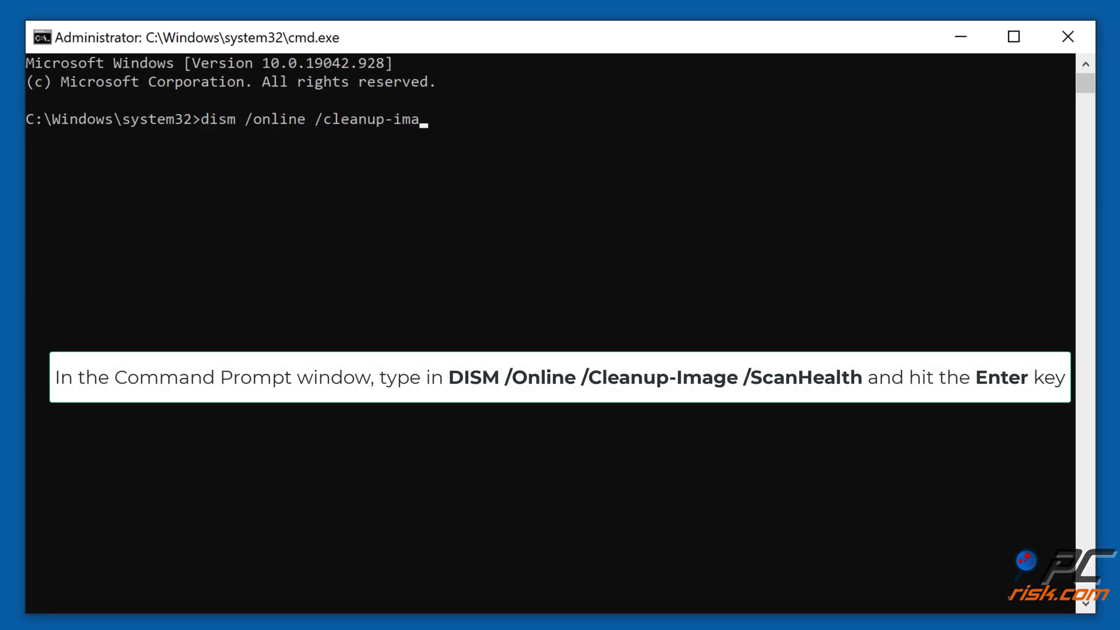
type("ge /scanhealth")
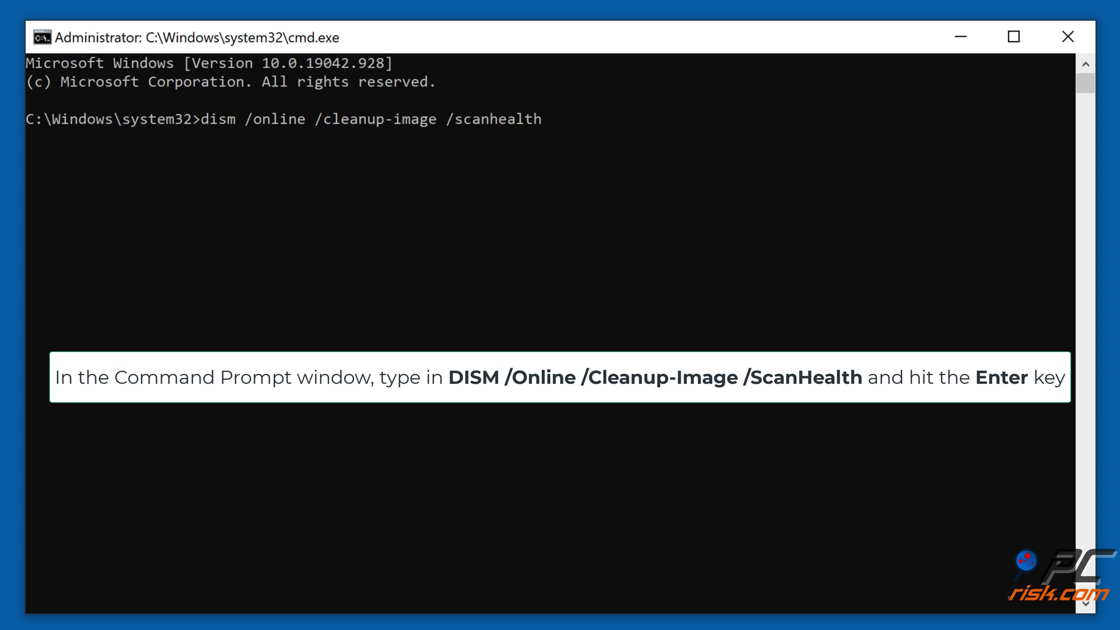
key("Return")
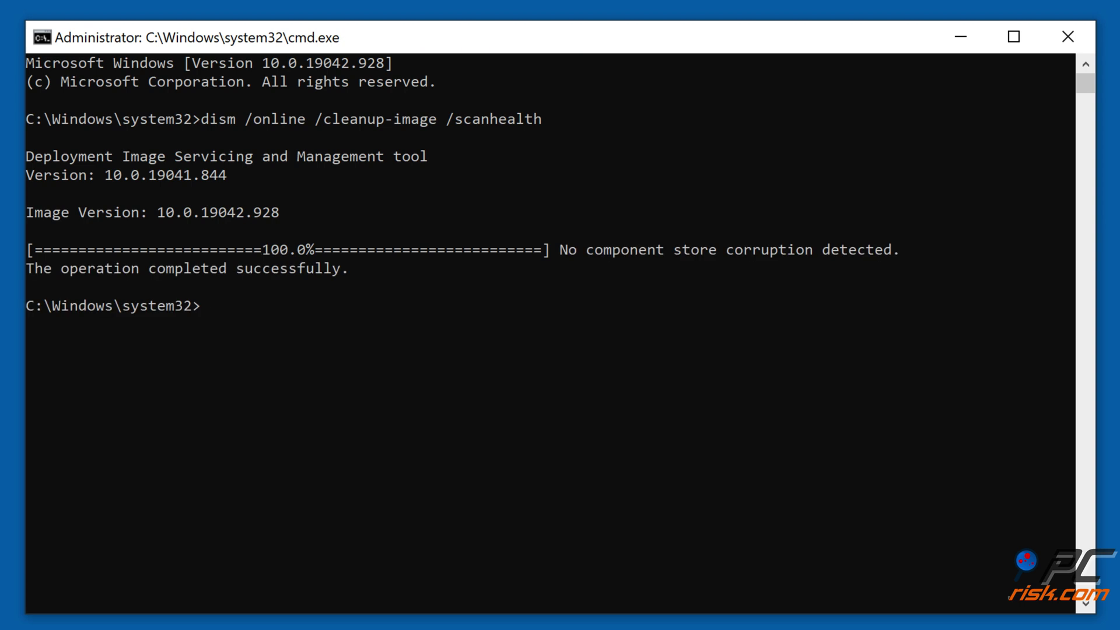
type("dism /onlin")
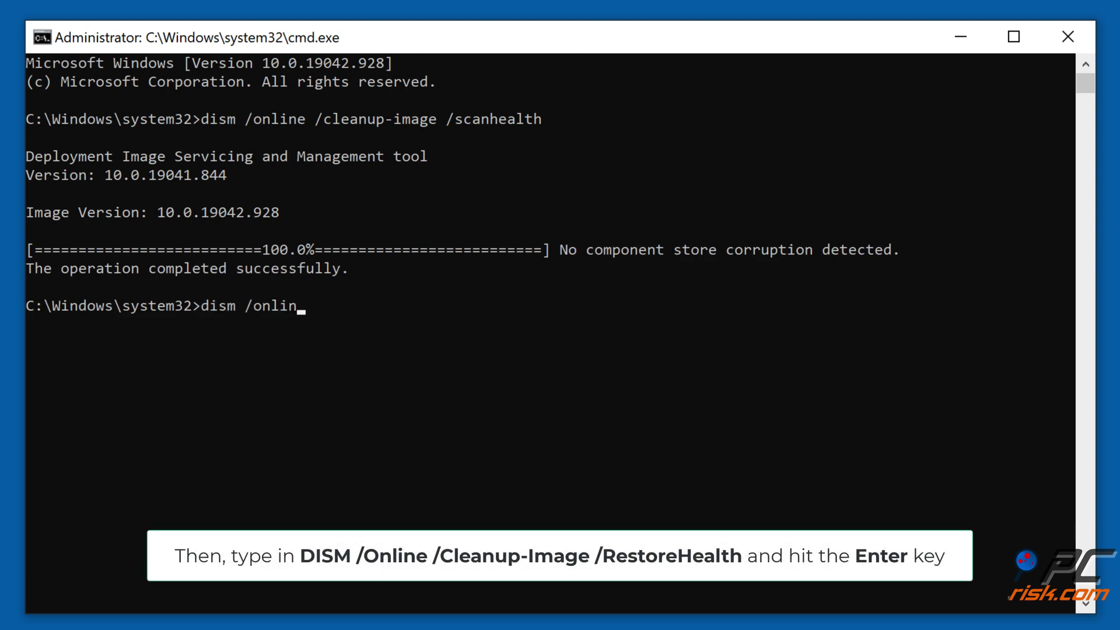
type("e /cleanup-image /restorehe")
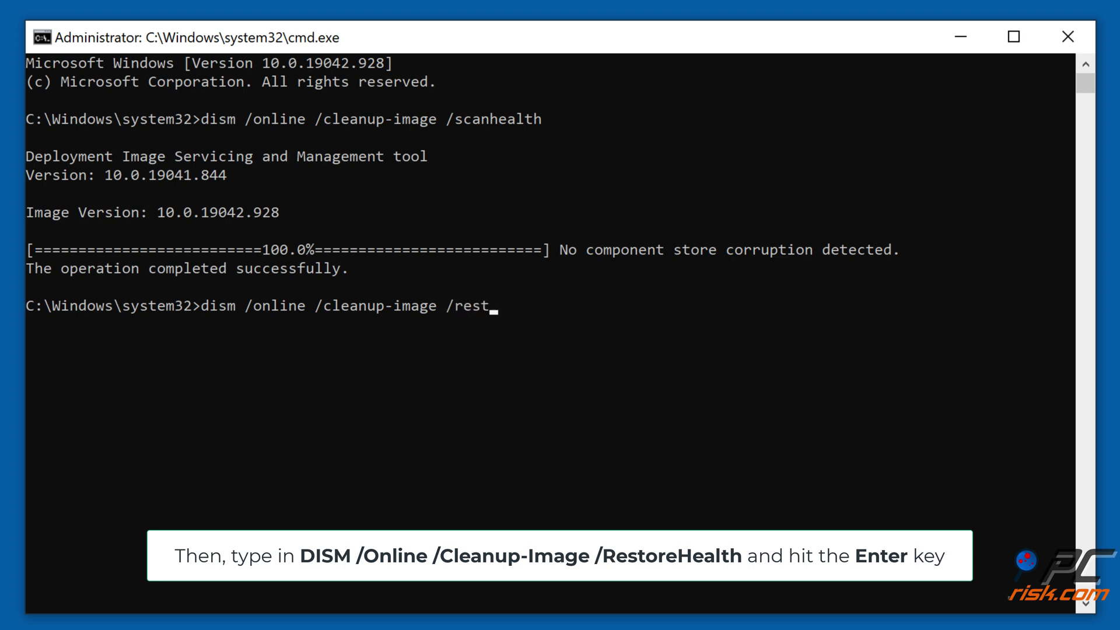
type("alth")
key("Return")
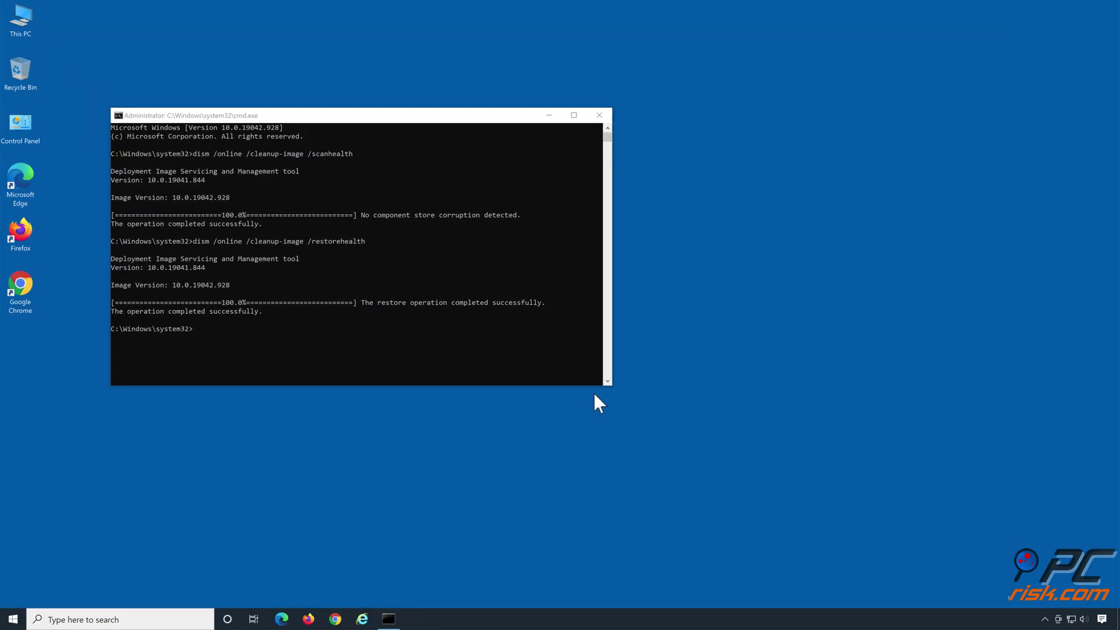
Close the old Command Prompt and open a fresh administrator one via Run with cmd
left_click(599, 115)
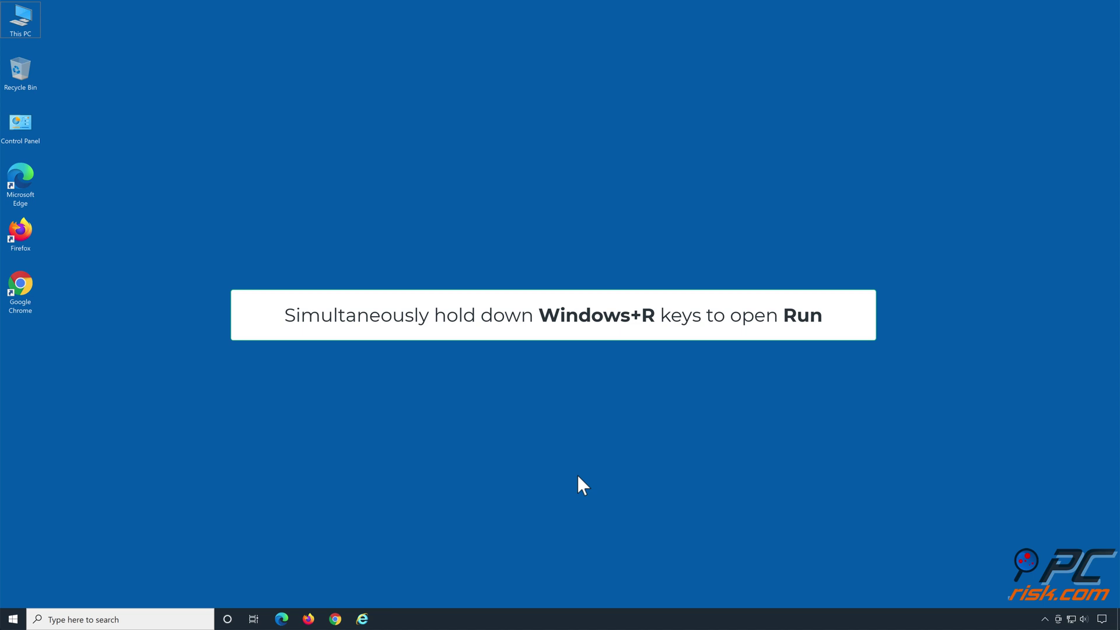
key("super+r")
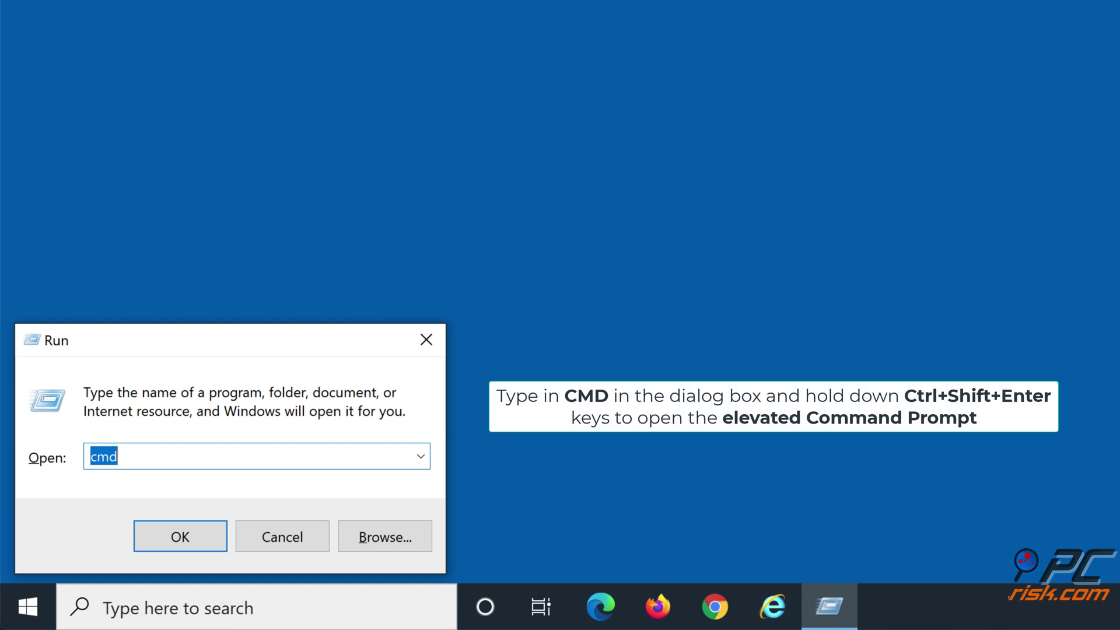
type("cmd")
key("ctrl+shift+Return")
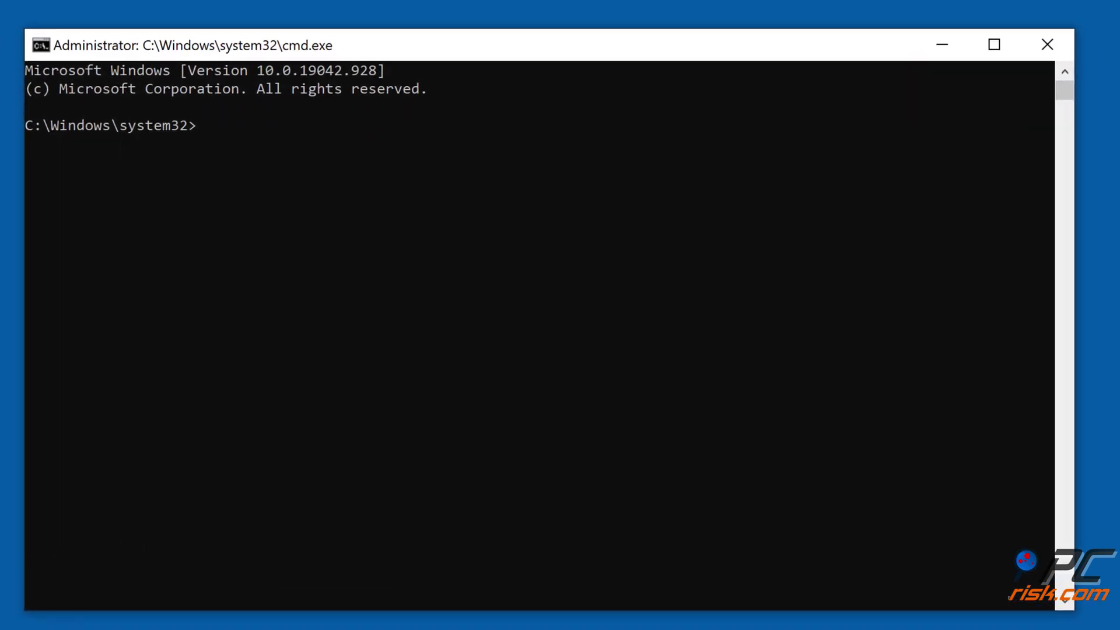
Run net stop for wuauserv, cryptsvc, bits and msiserver; bits reports it was not started
type("net stop wuauserv")
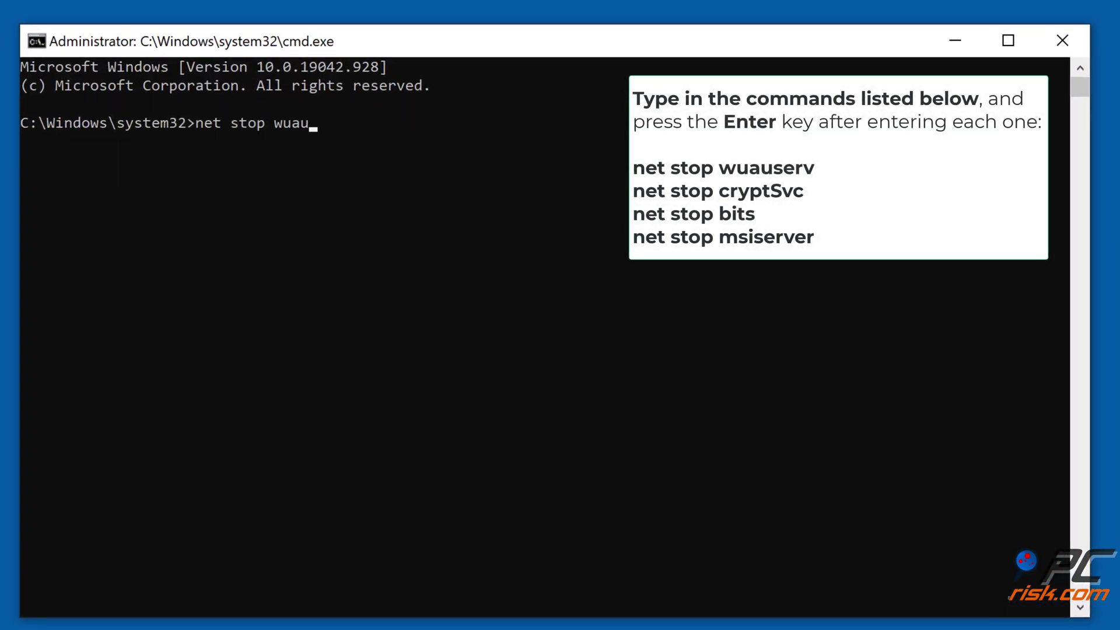
key("Return")
type("net stop")
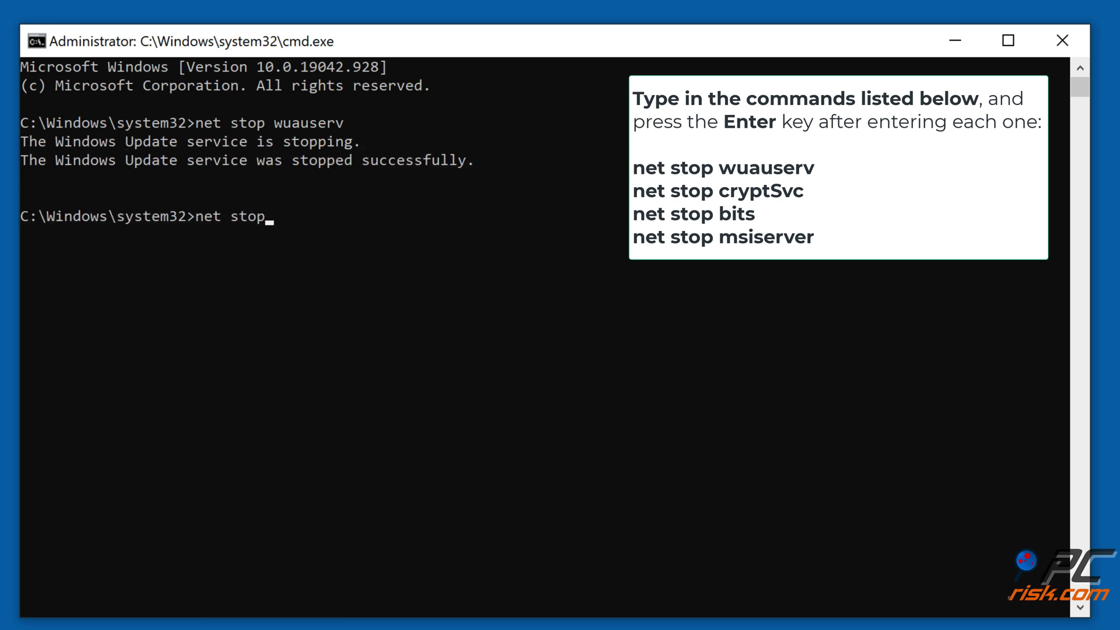
type(" cryptsvc")
key("Return")
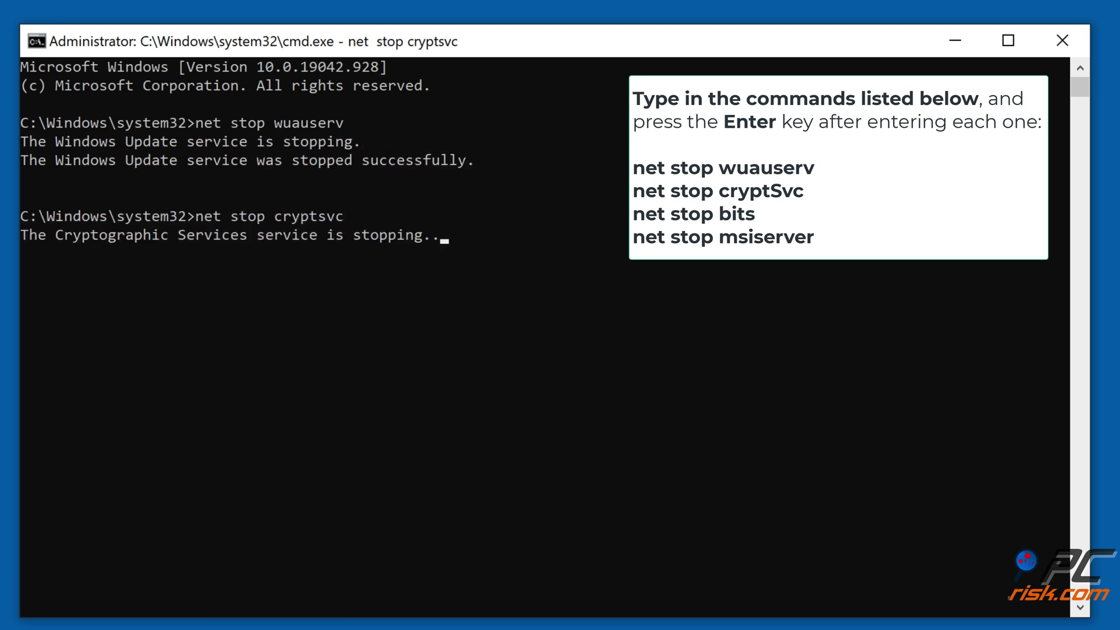
type("net stop bits")
key("Return")
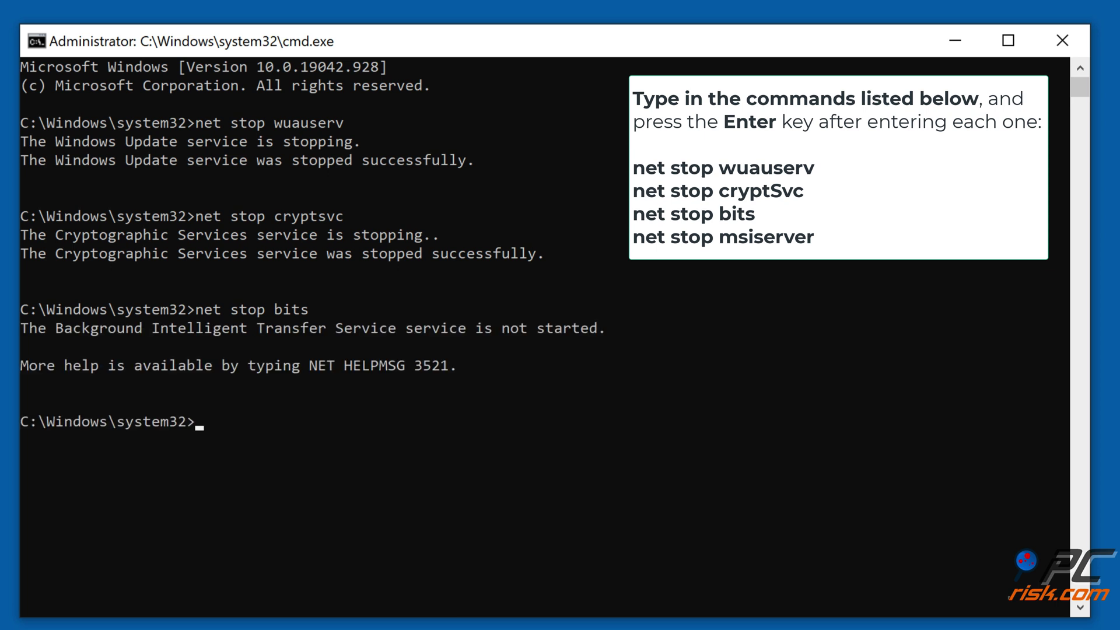
type("net stop msiserver")
key("Return")
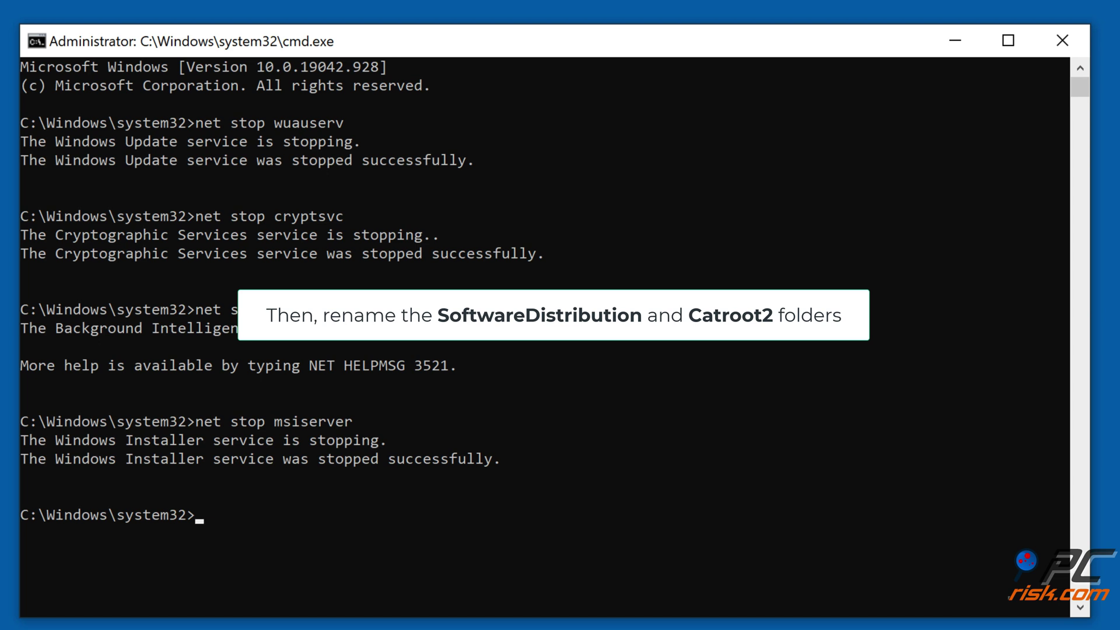
Rename softwaredistribution to softwaredistribution.old and enter the catroot2 to catroot2.old rename command
type("re")
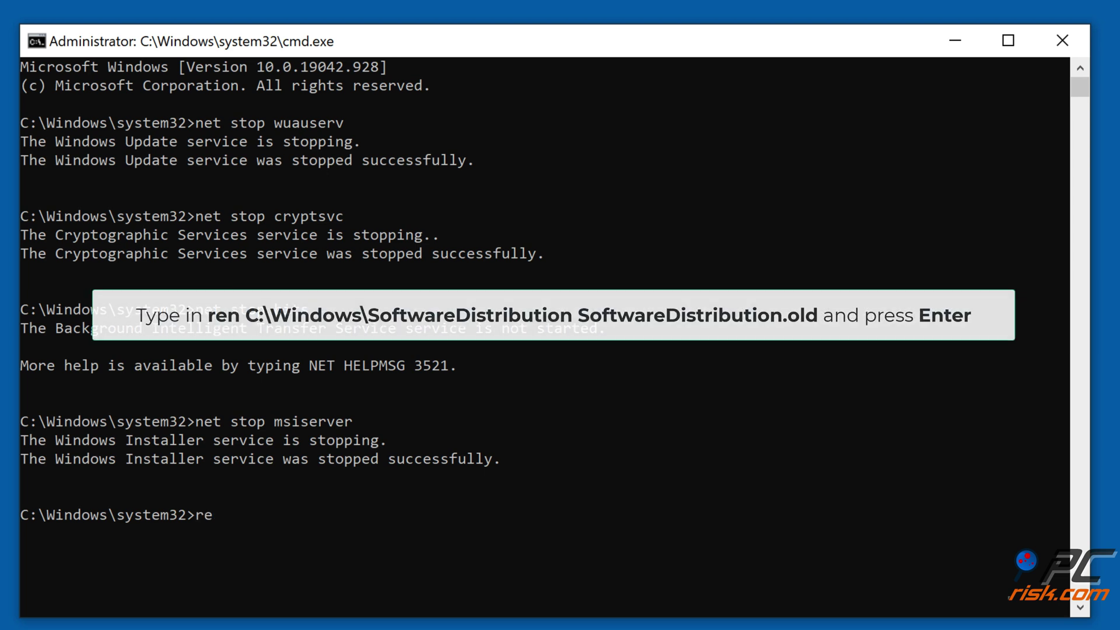
type("n c:")
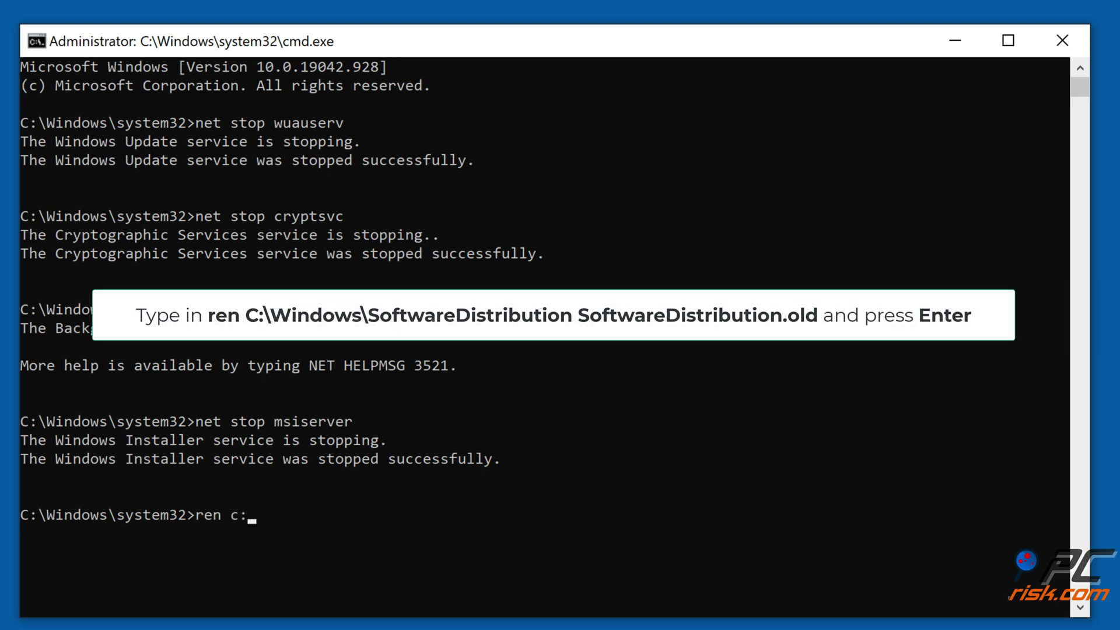
type("\\windows\\so")
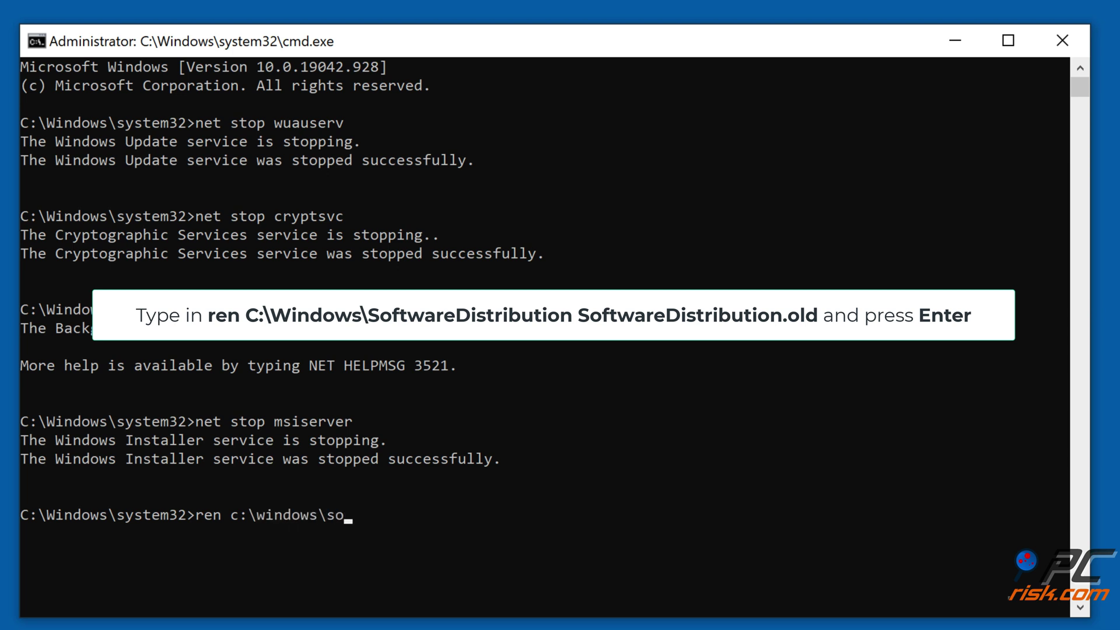
type("ftwaredistribution softwaredistribution.old")
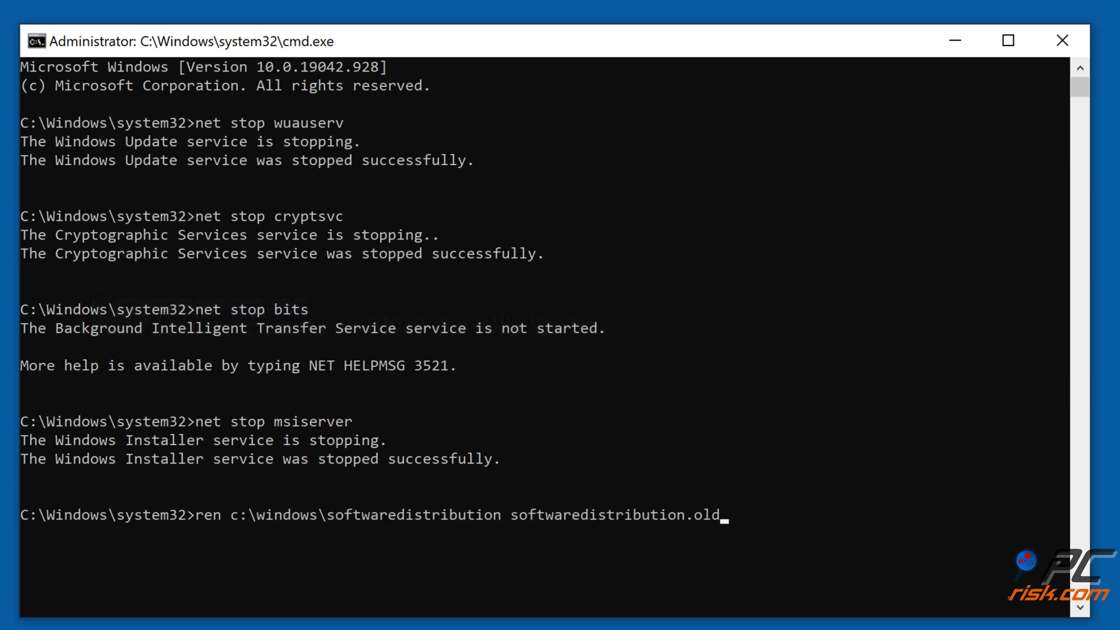
key("Return")
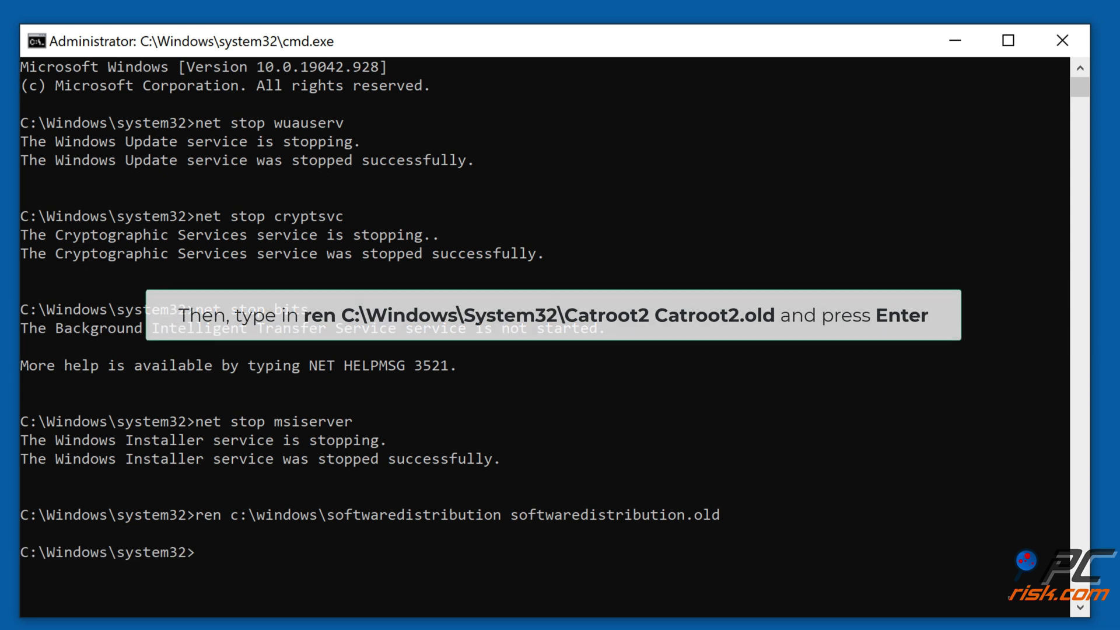
type("ren")
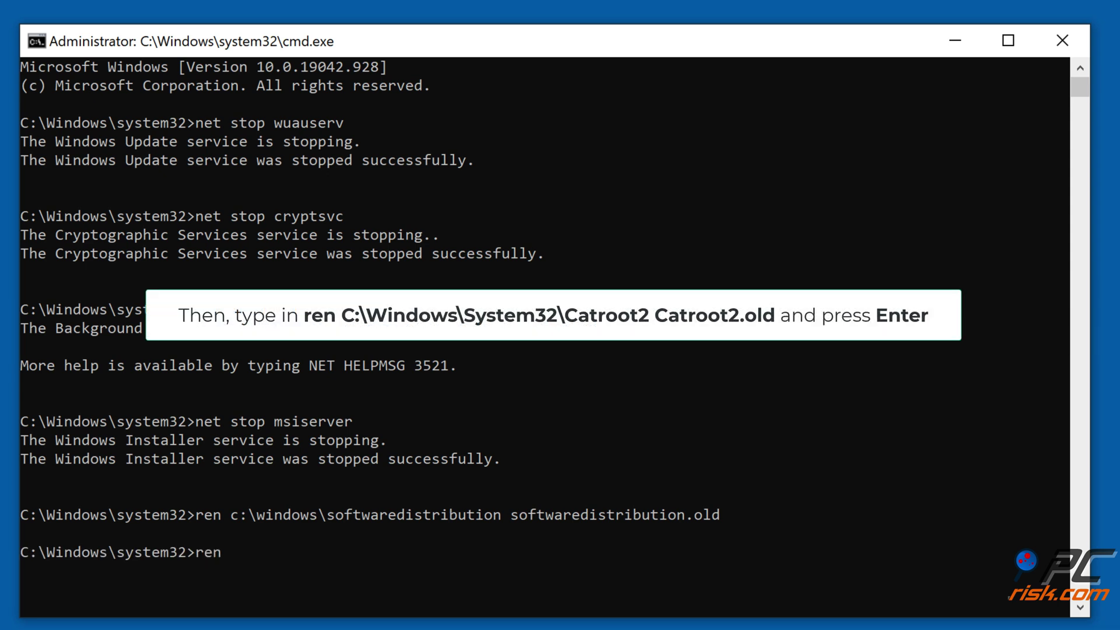
type(" c:\\windows\\system32\\catroot2")
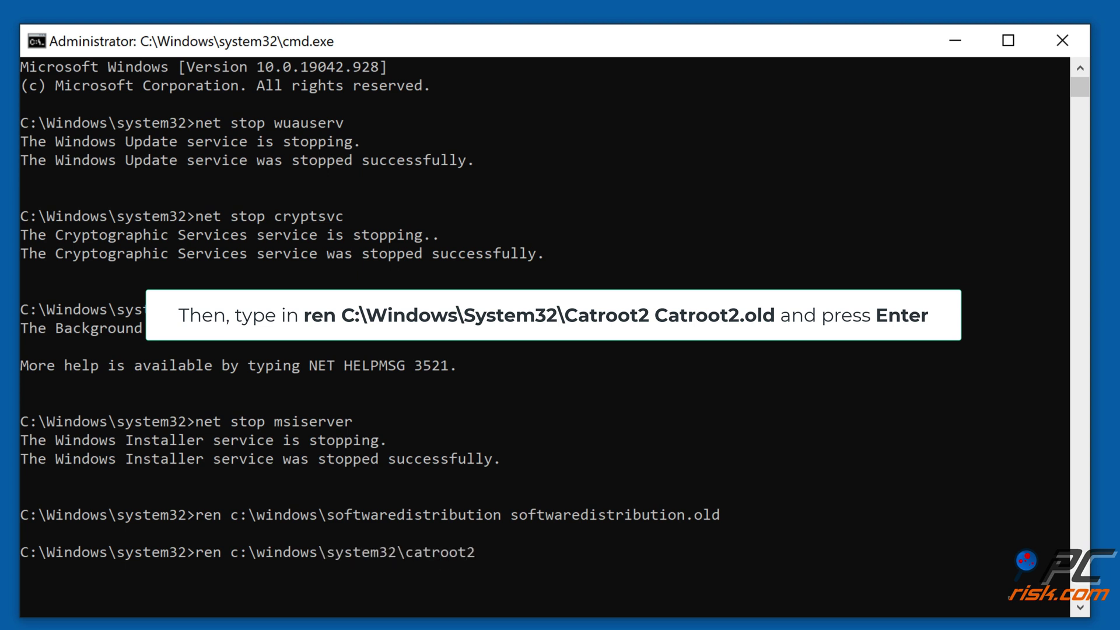
type(" catroot2.old")
Rename catroot2 to catroot2.old, restart wuauserv, cryptsvc, bits and msiserver, then close Command Prompt
key("Return")
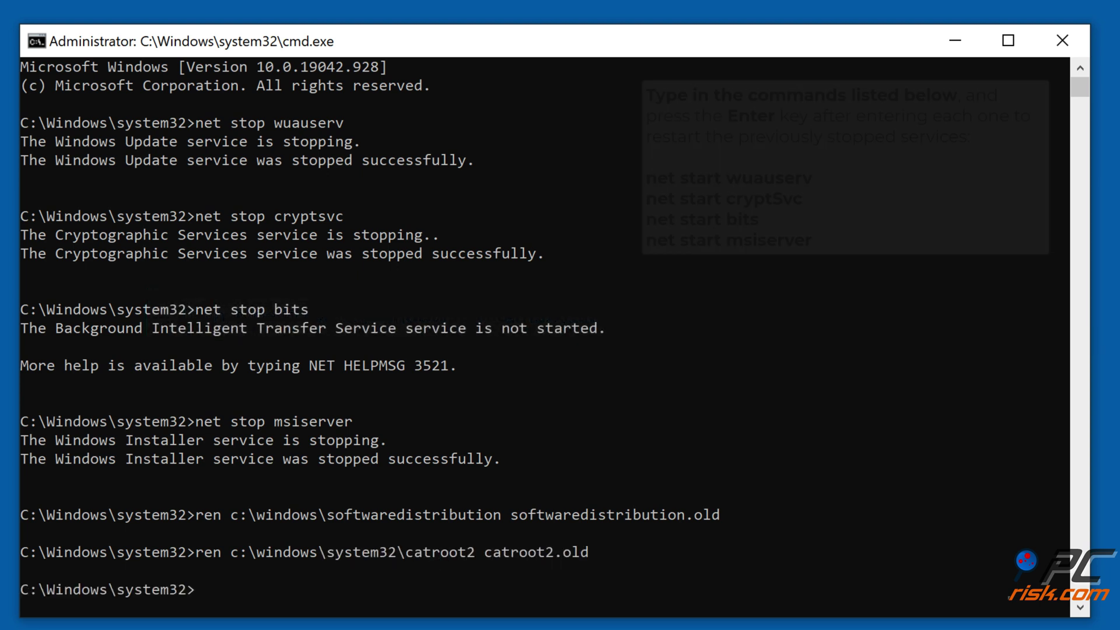
type("net start wu")
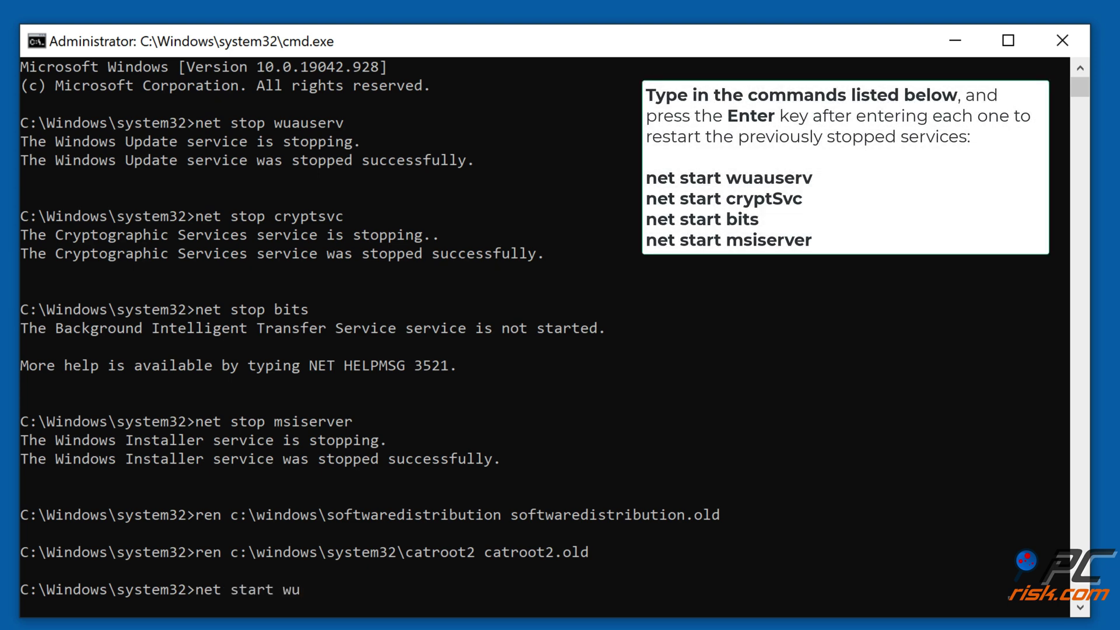
type("auserv")
key("Return")
type("net")
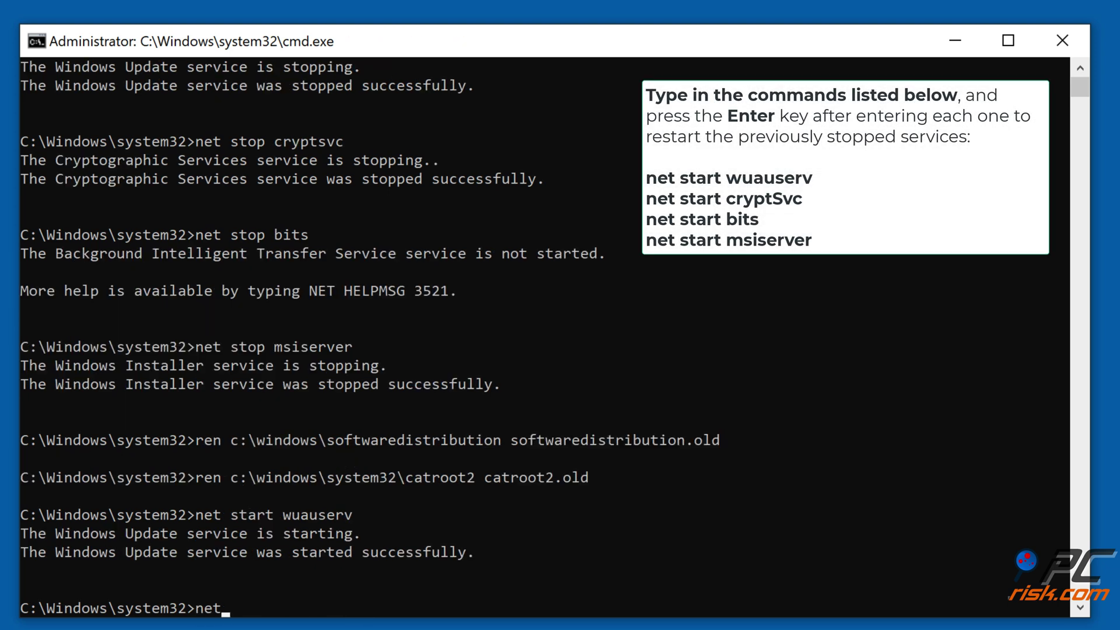
type(" start cryptsvc")
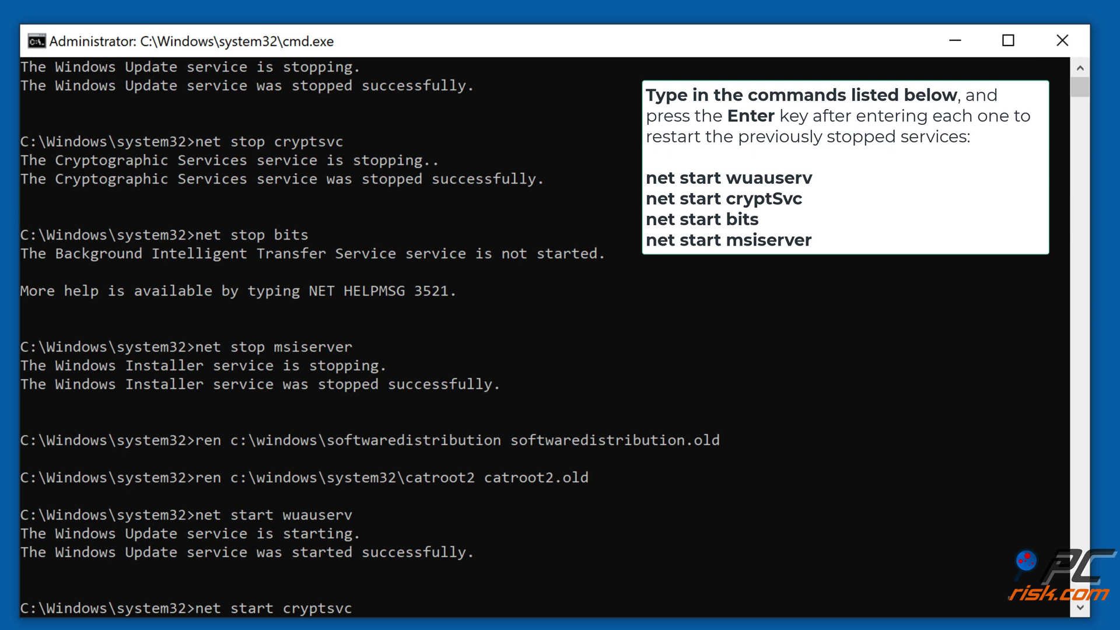
key("Return")
type("net start bits")
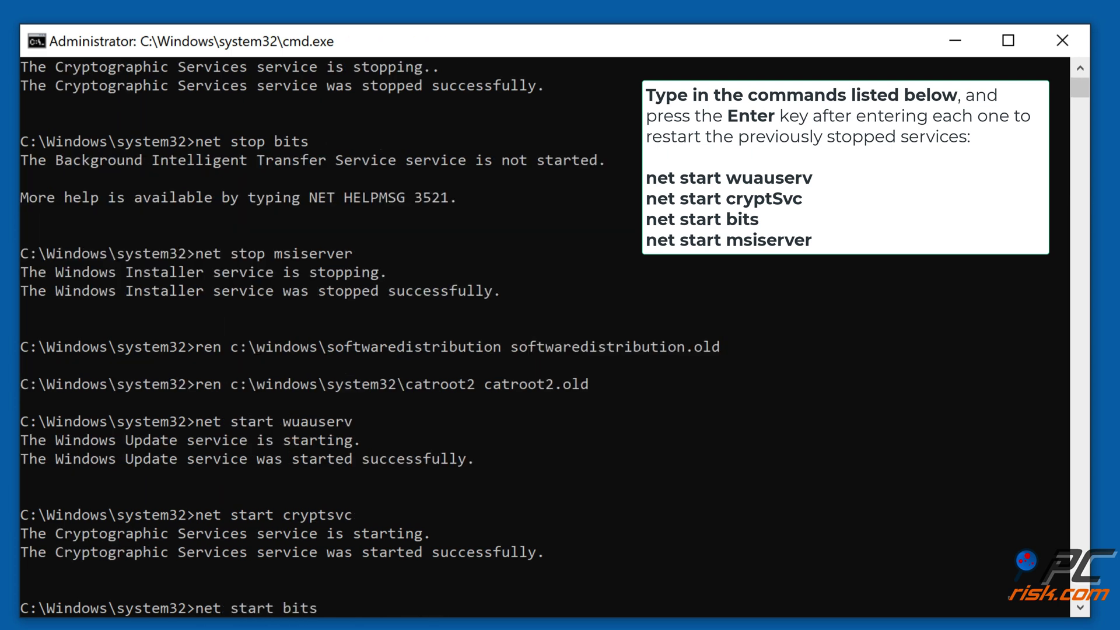
key("Return")
type("net start ")
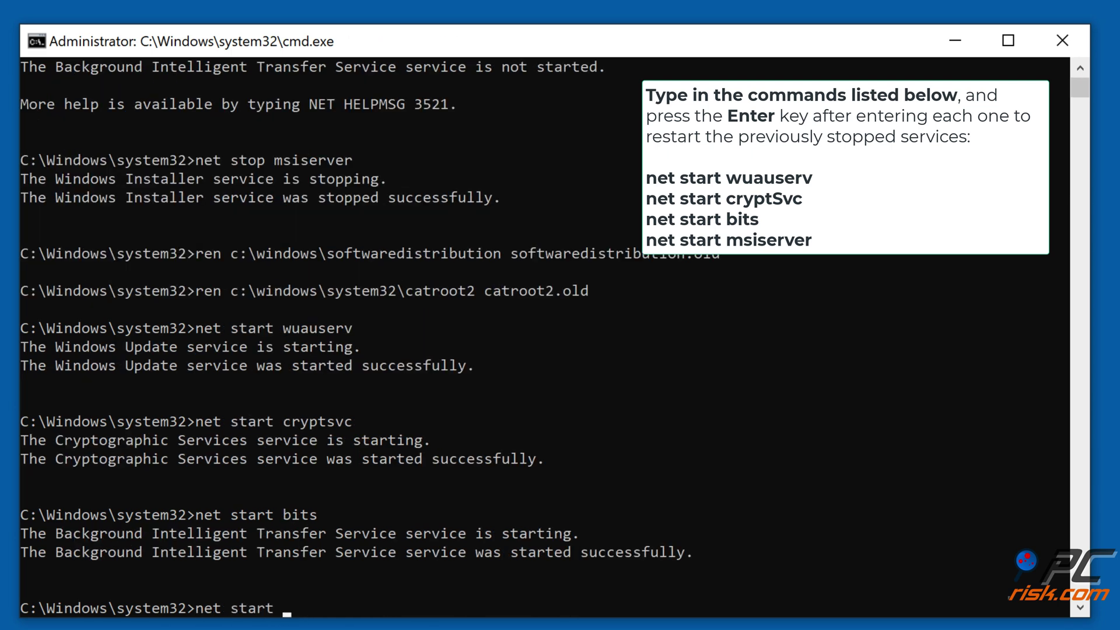
type("msiserver")
key("Return")
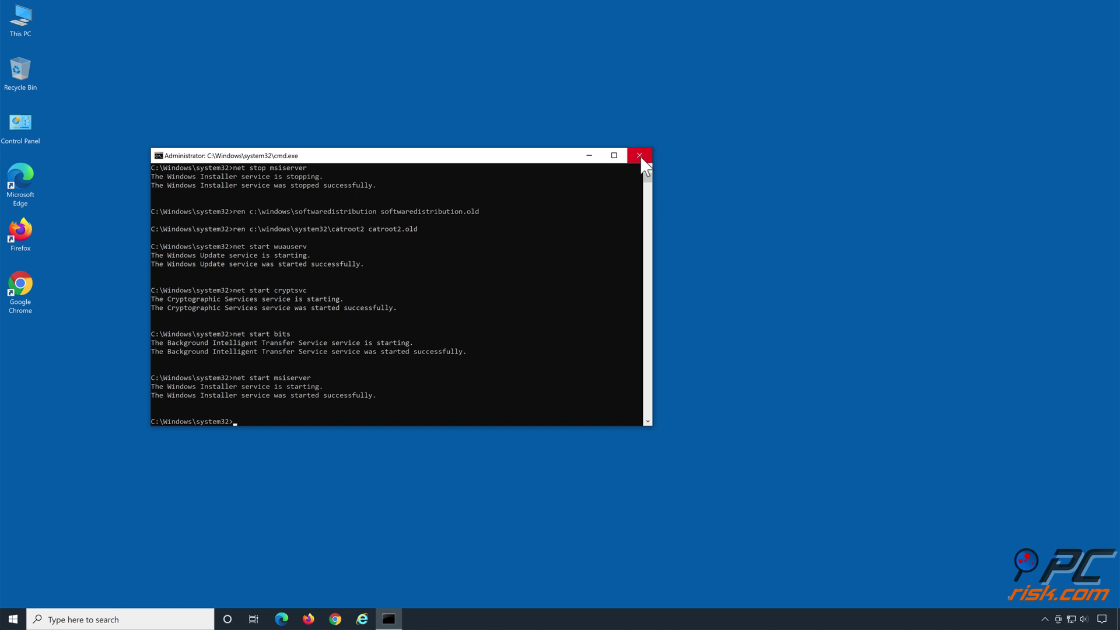
left_click(640, 155)
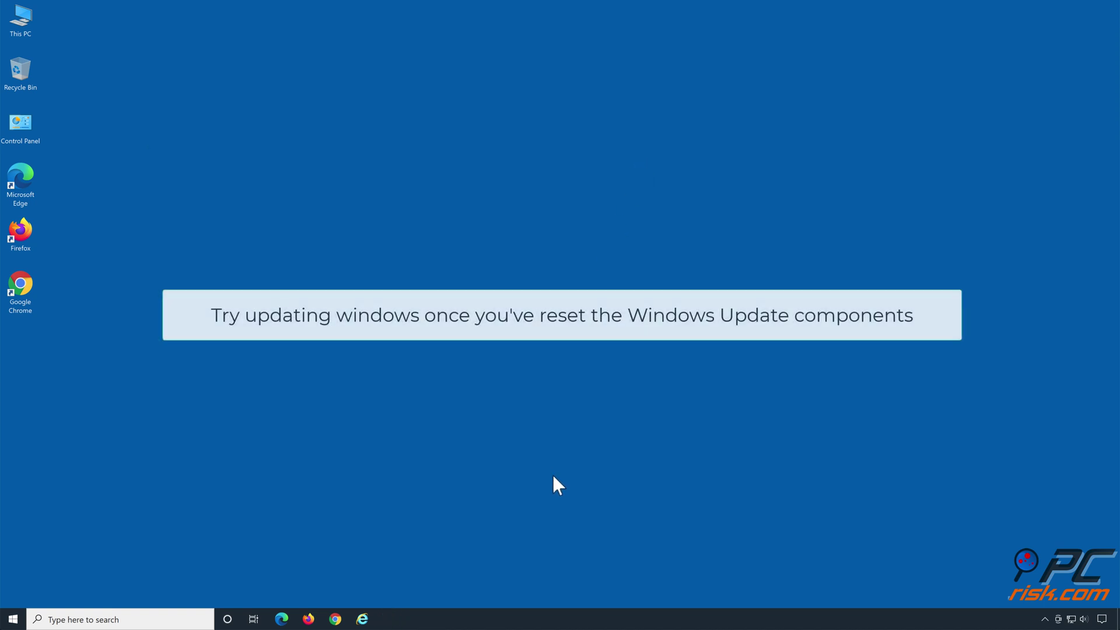